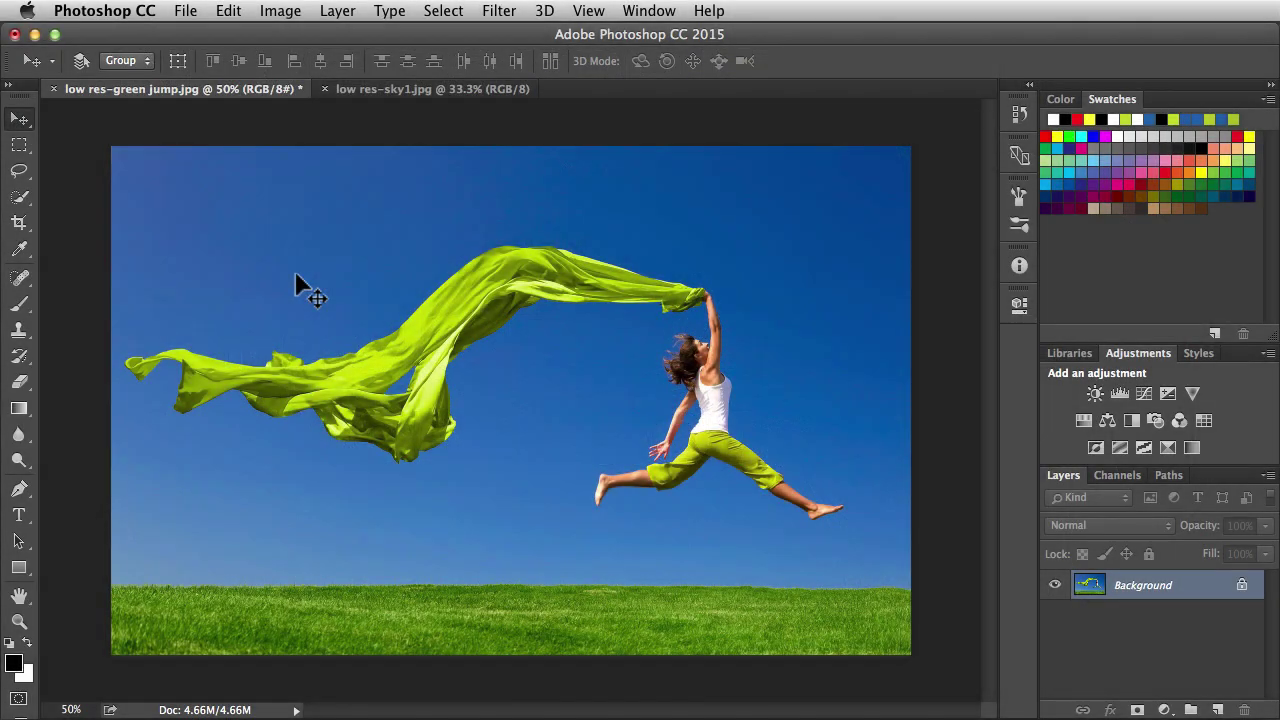
Cycle the eraser tools with Shift+E until the Magic Eraser Tool is active
key("shift")
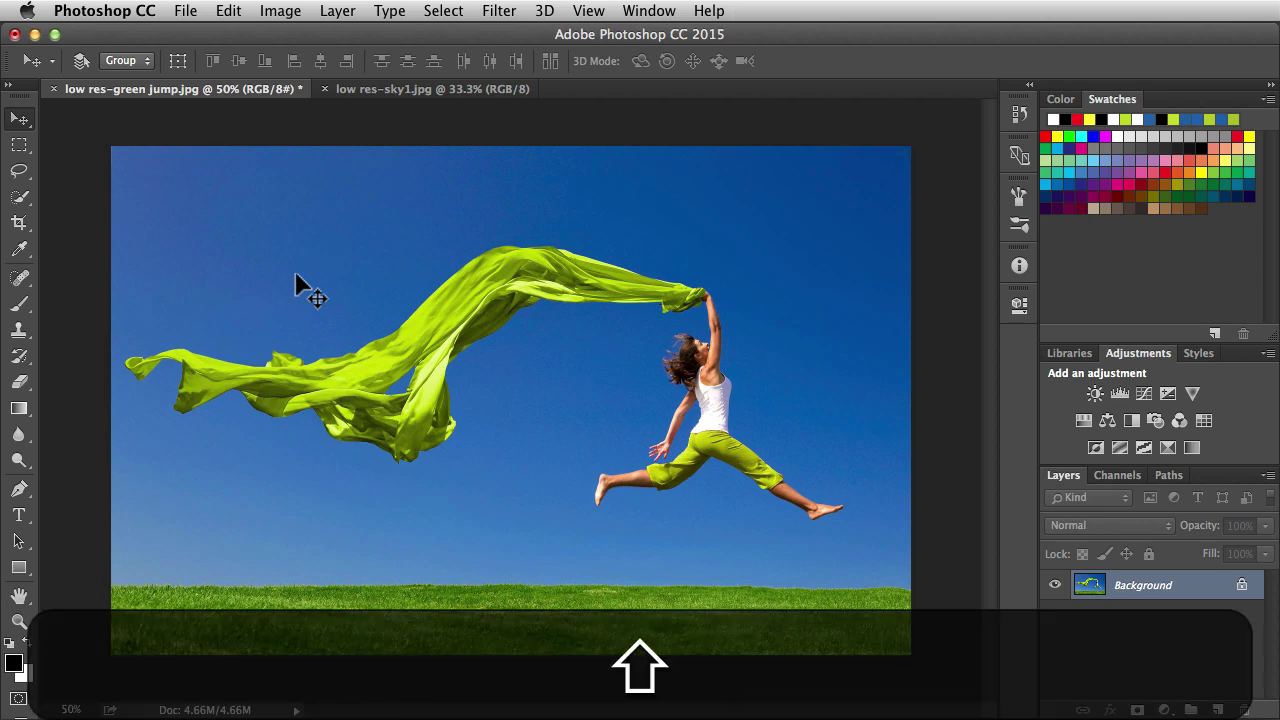
key("shift+e")
key("shift+e")
key("shift+e")
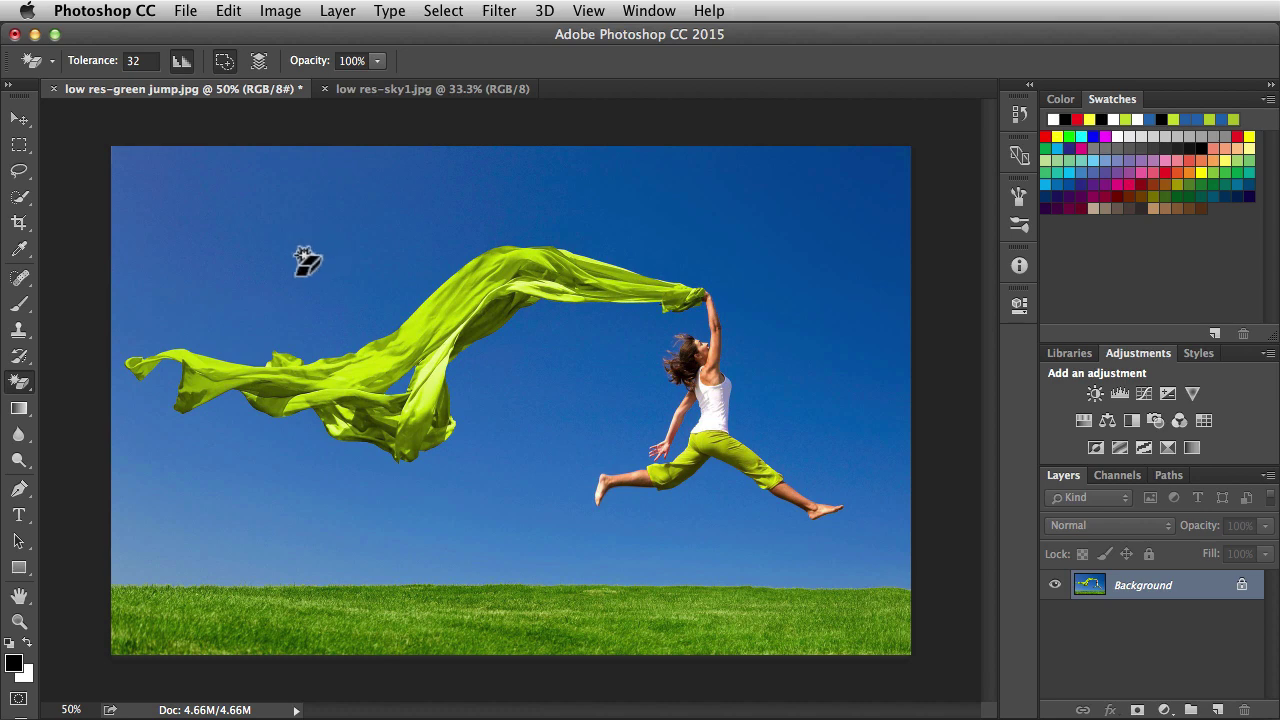
left_click(295, 271)
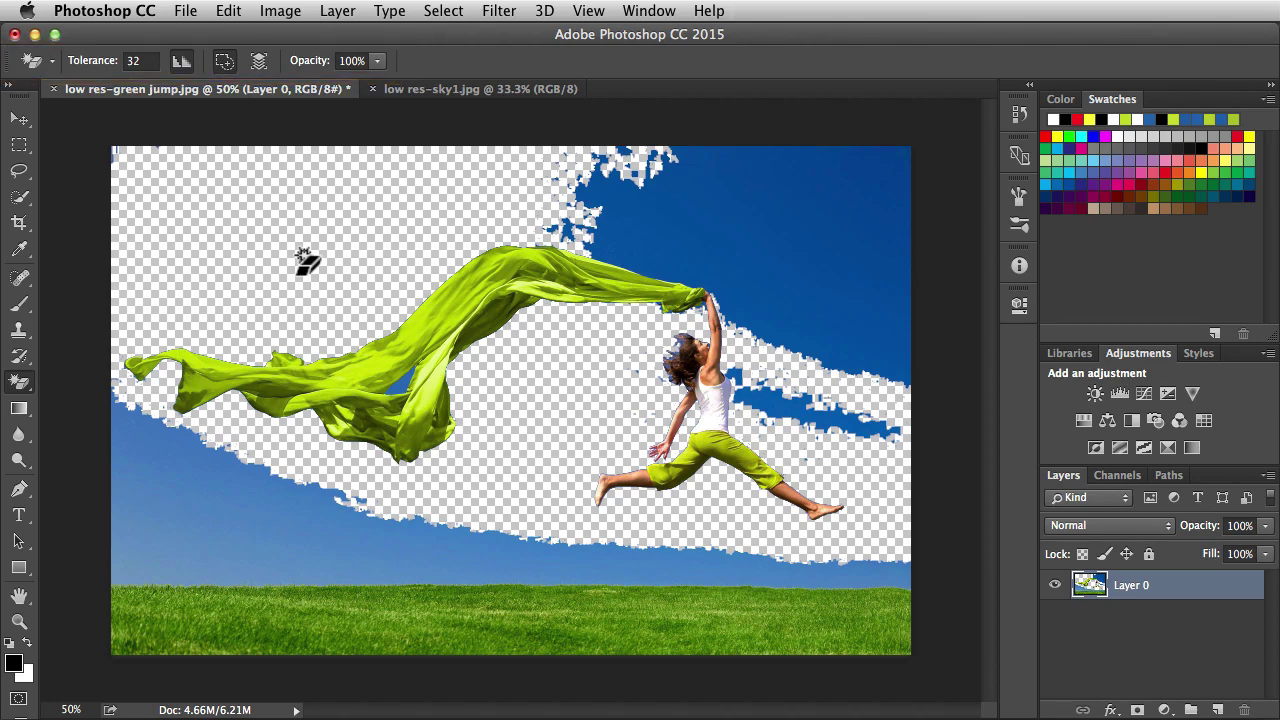
key("super+z")
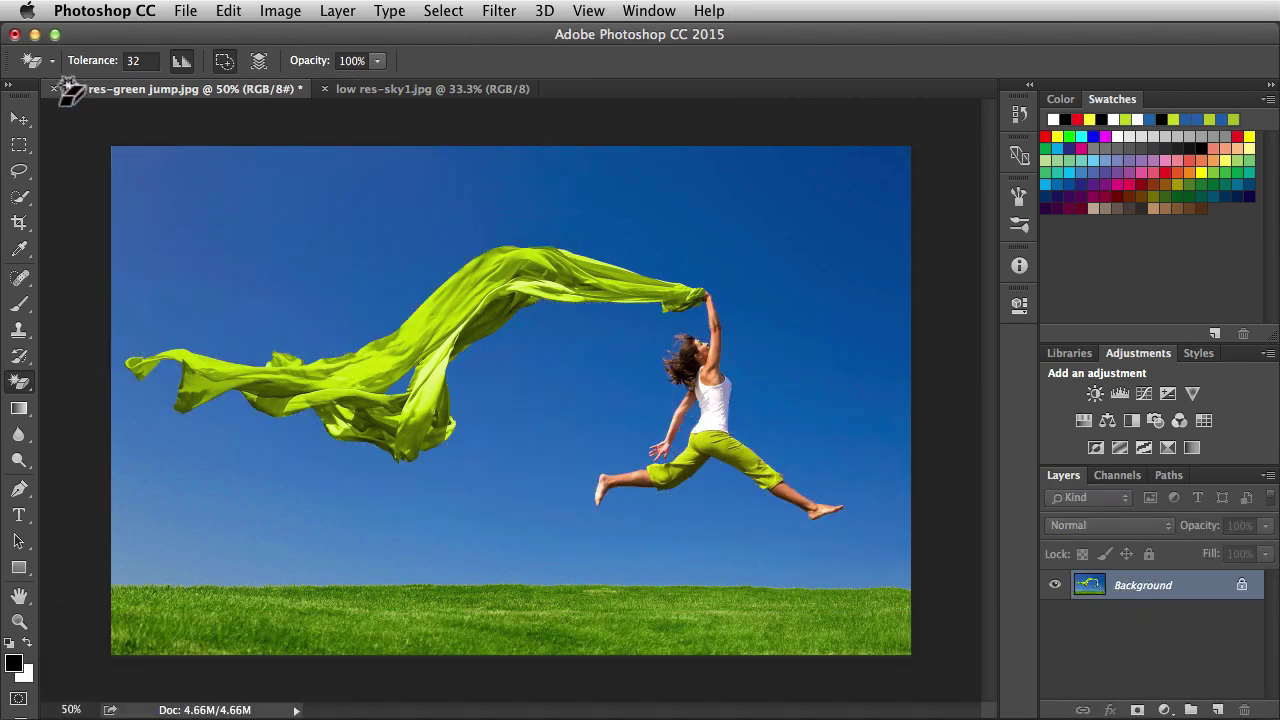
left_click(42, 62)
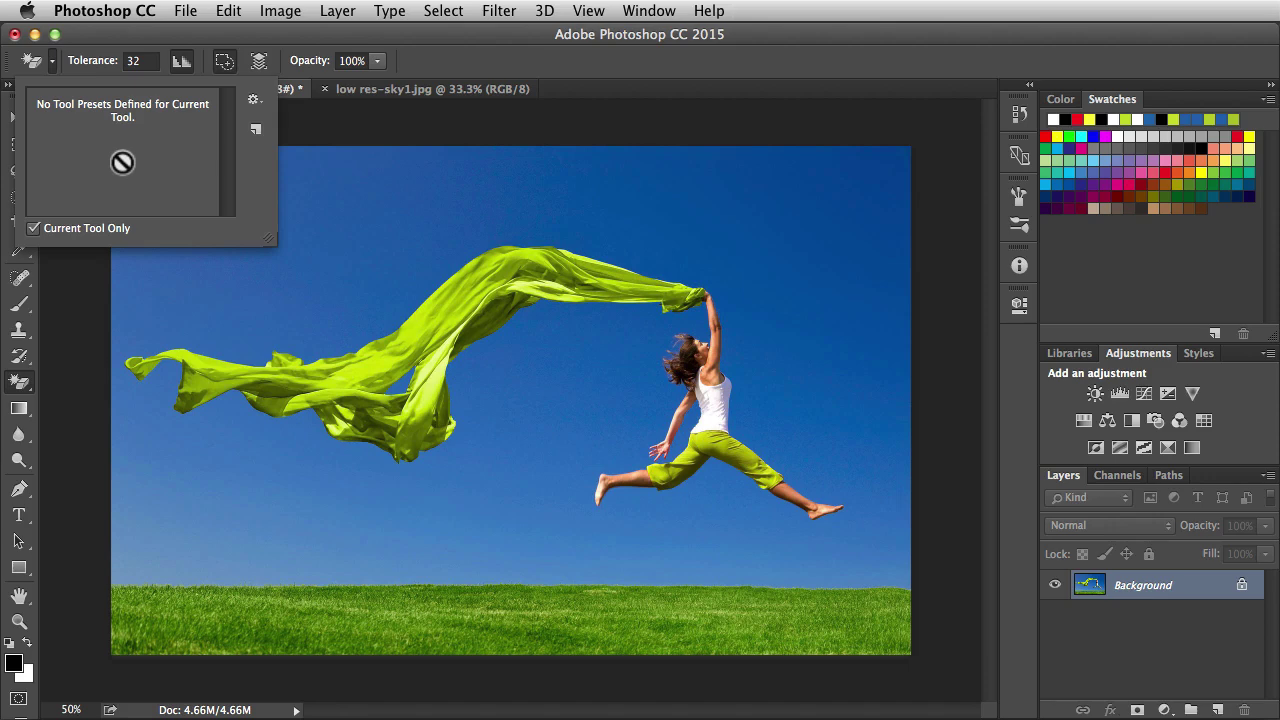
left_click(259, 61)
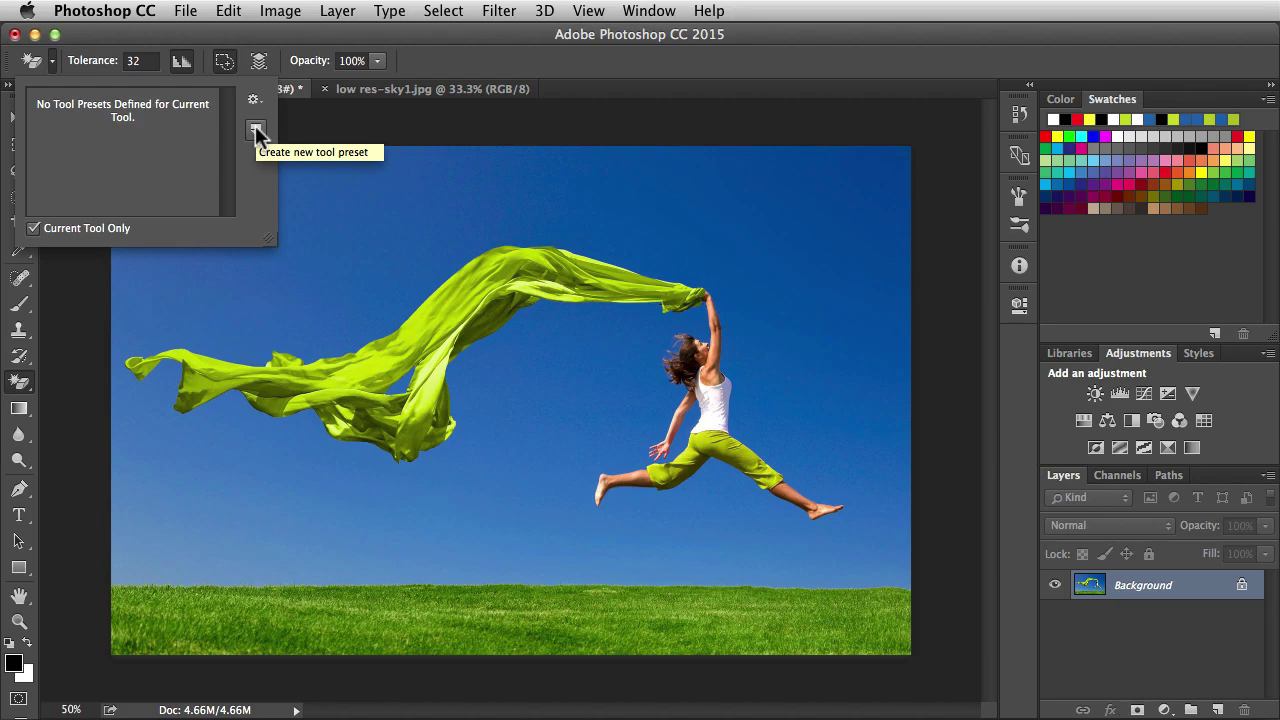
left_click(167, 157)
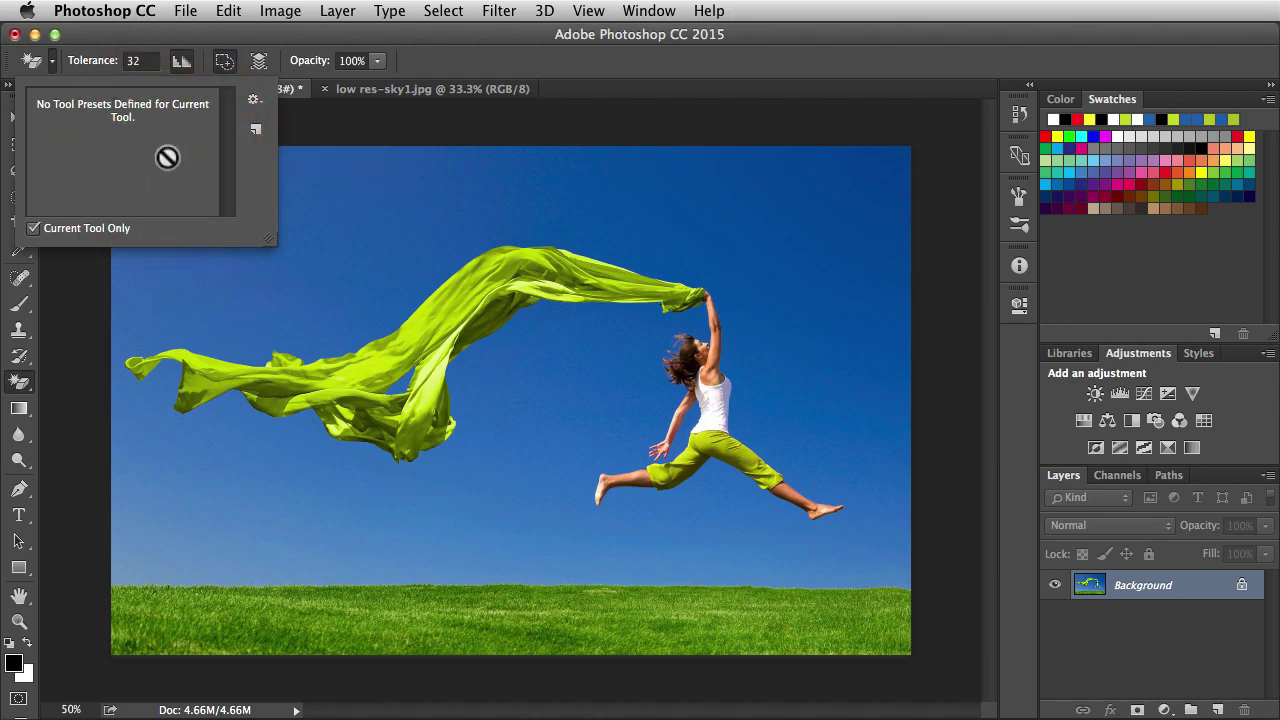
key("Escape")
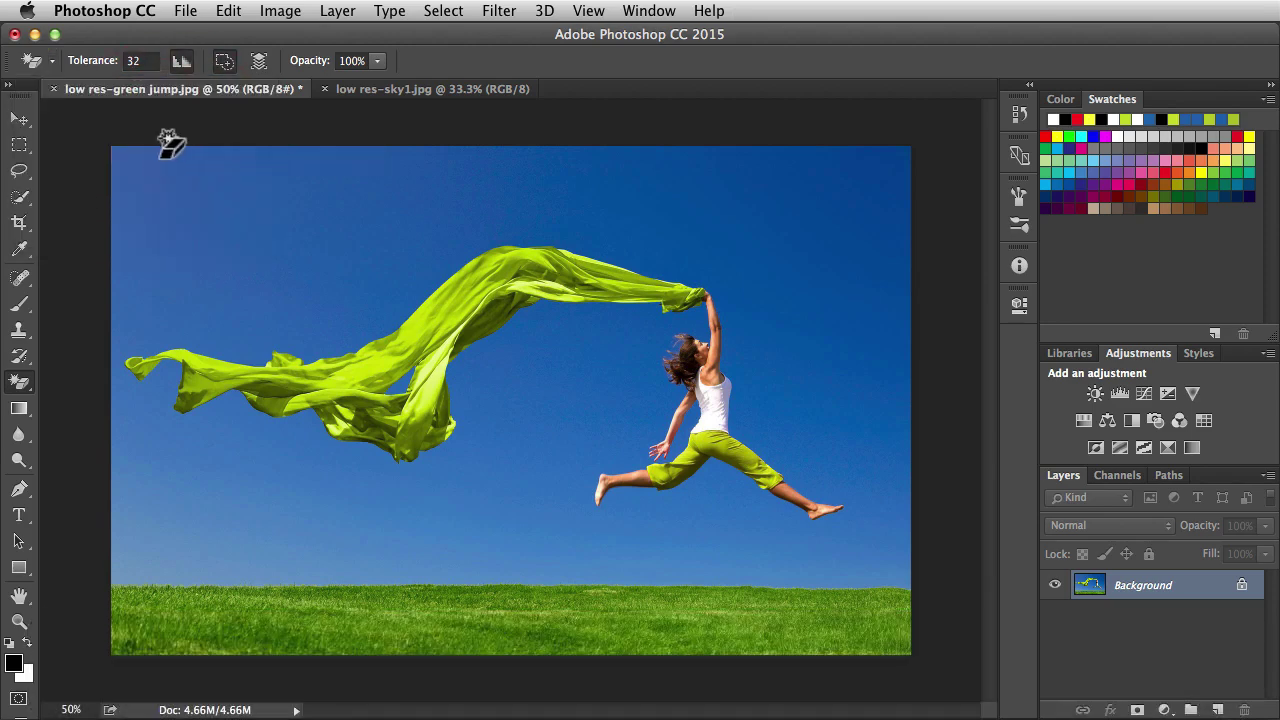
Test-erase the sky at Tolerance 32 and then 4, undoing each erase
left_click(134, 62)
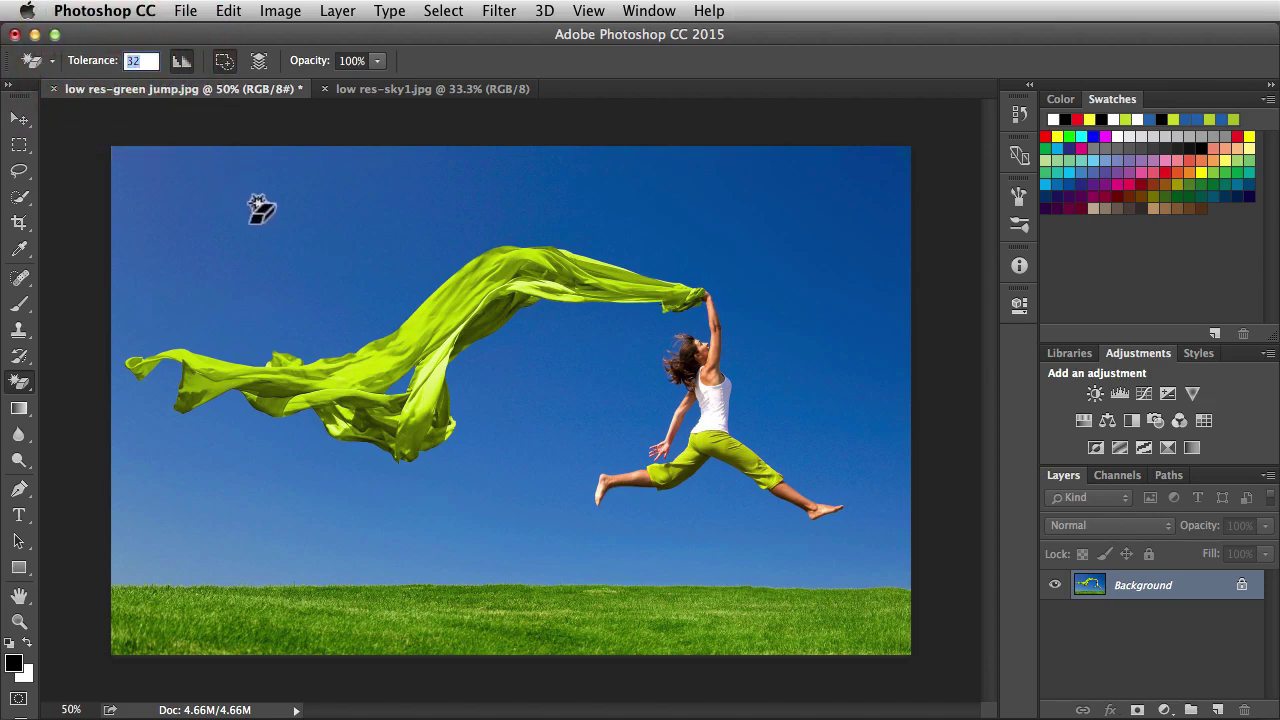
left_click(300, 240)
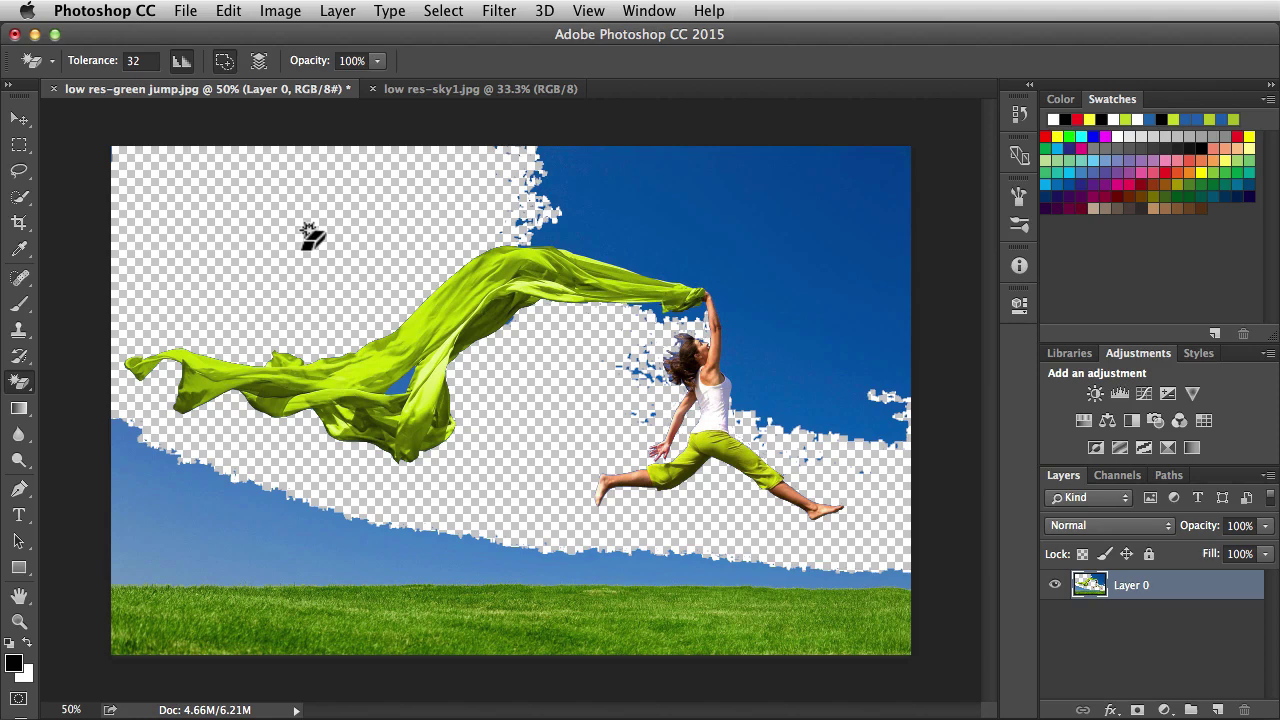
key("super+z")
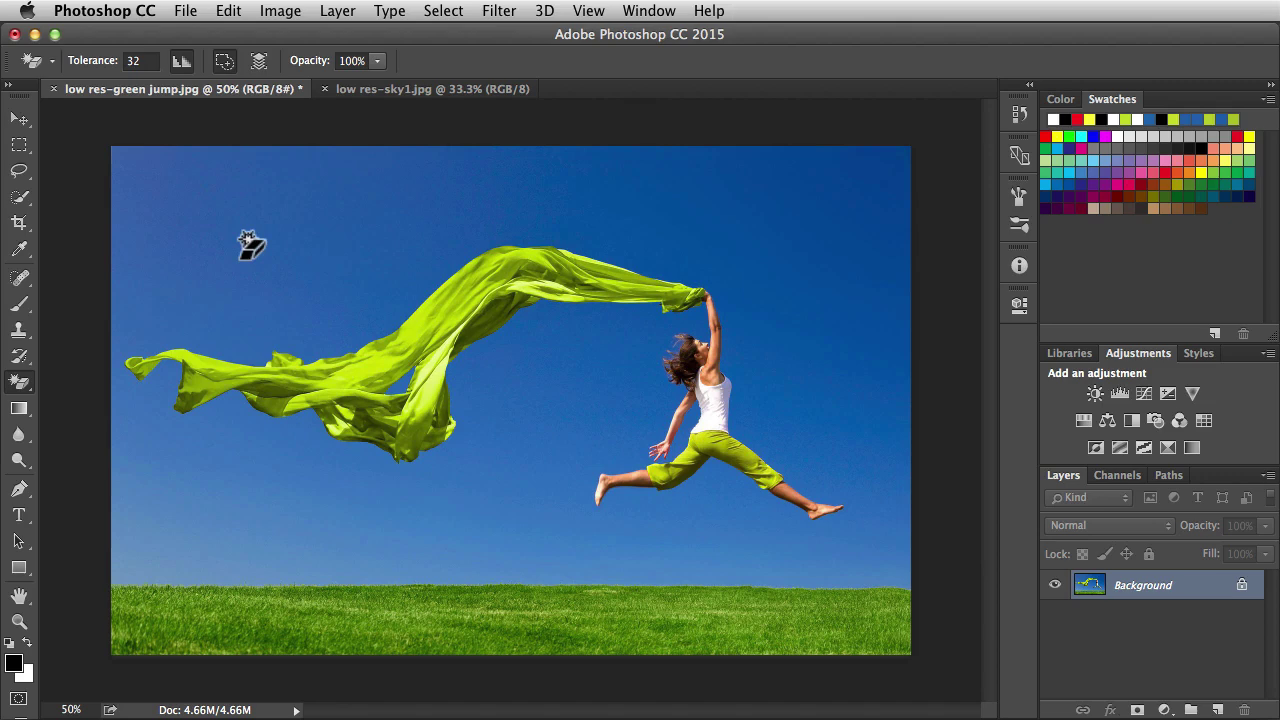
left_click_drag(110, 66, 80, 68)
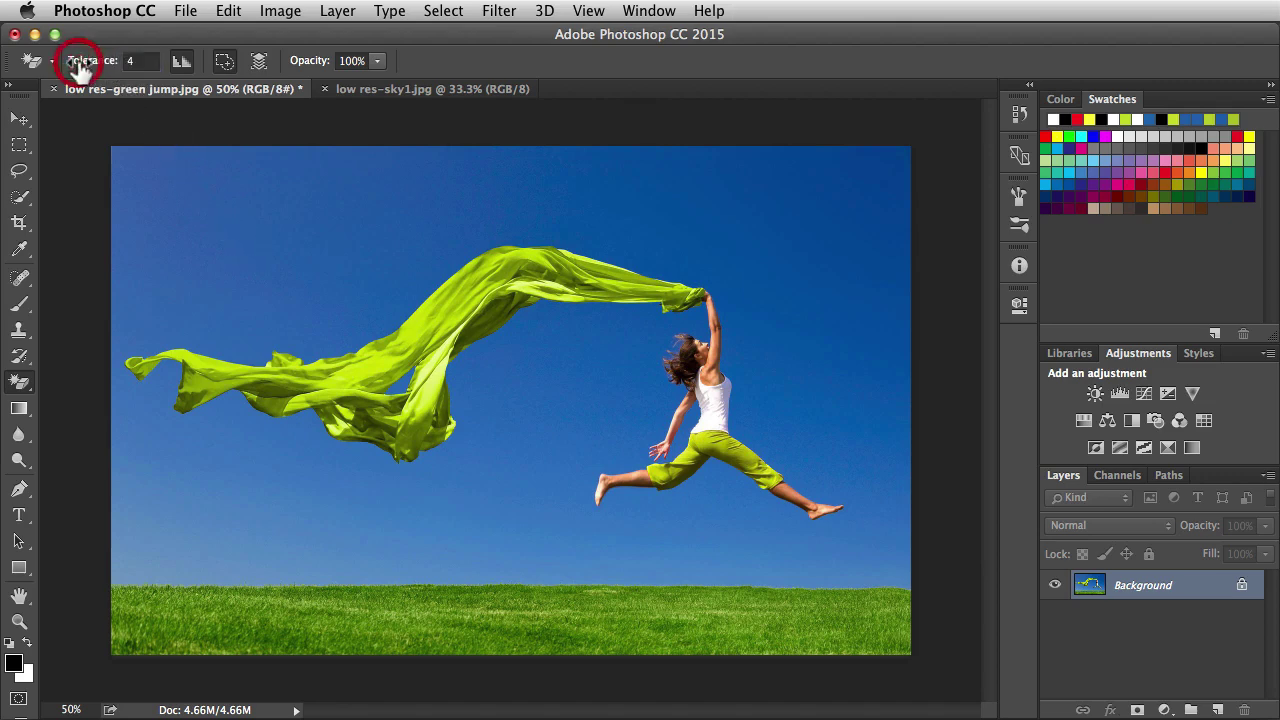
left_click(258, 243)
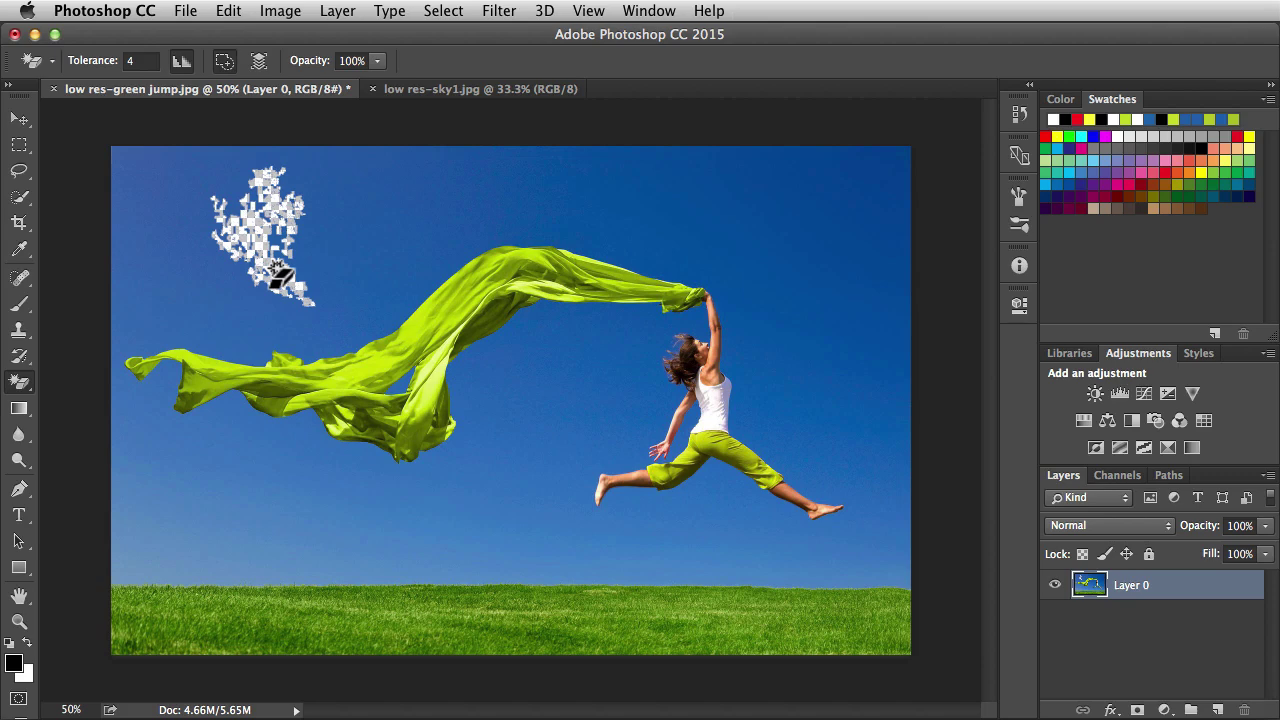
key("super+z")
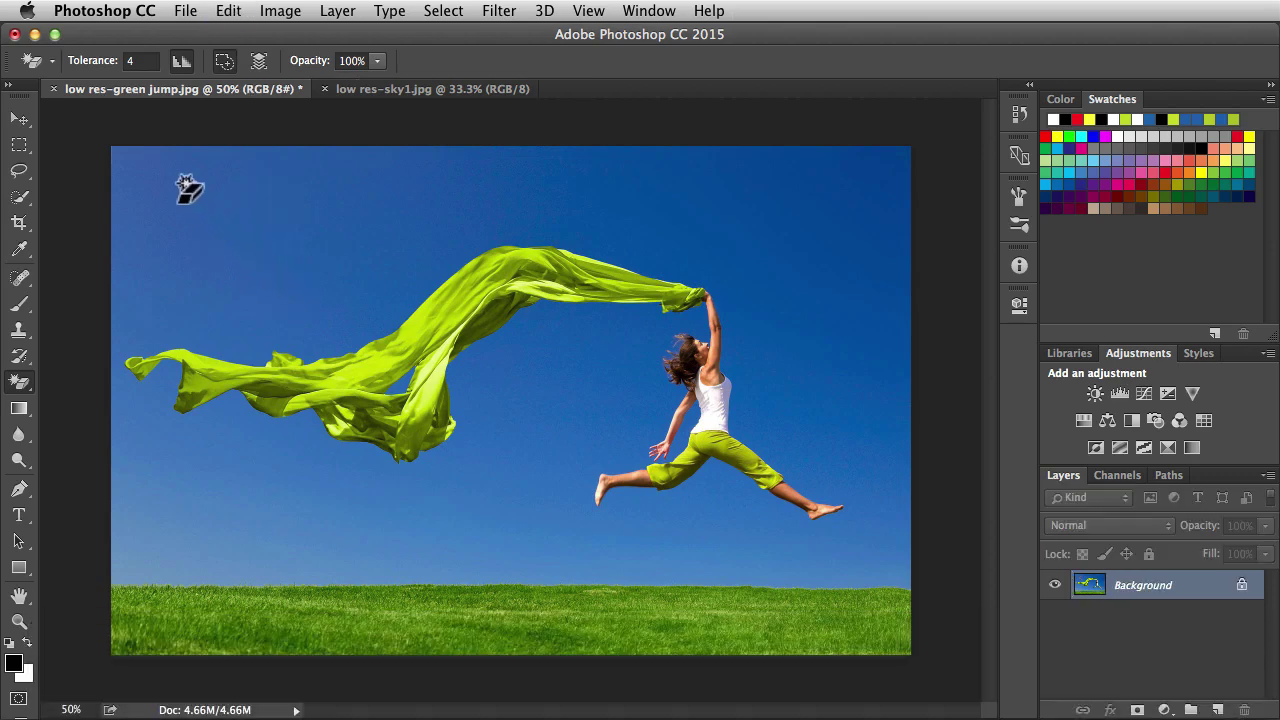
Raise Tolerance to 91 and erase the whole blue sky
left_click(133, 61)
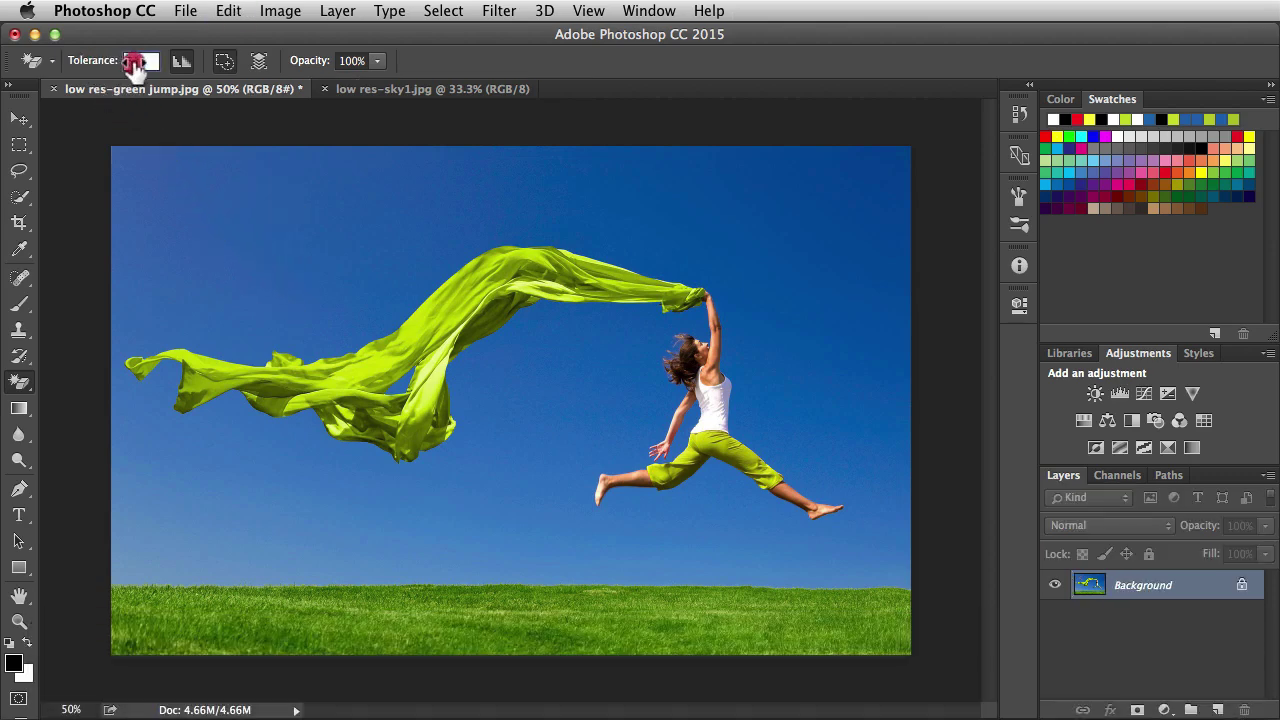
left_click_drag(133, 61, 173, 63)
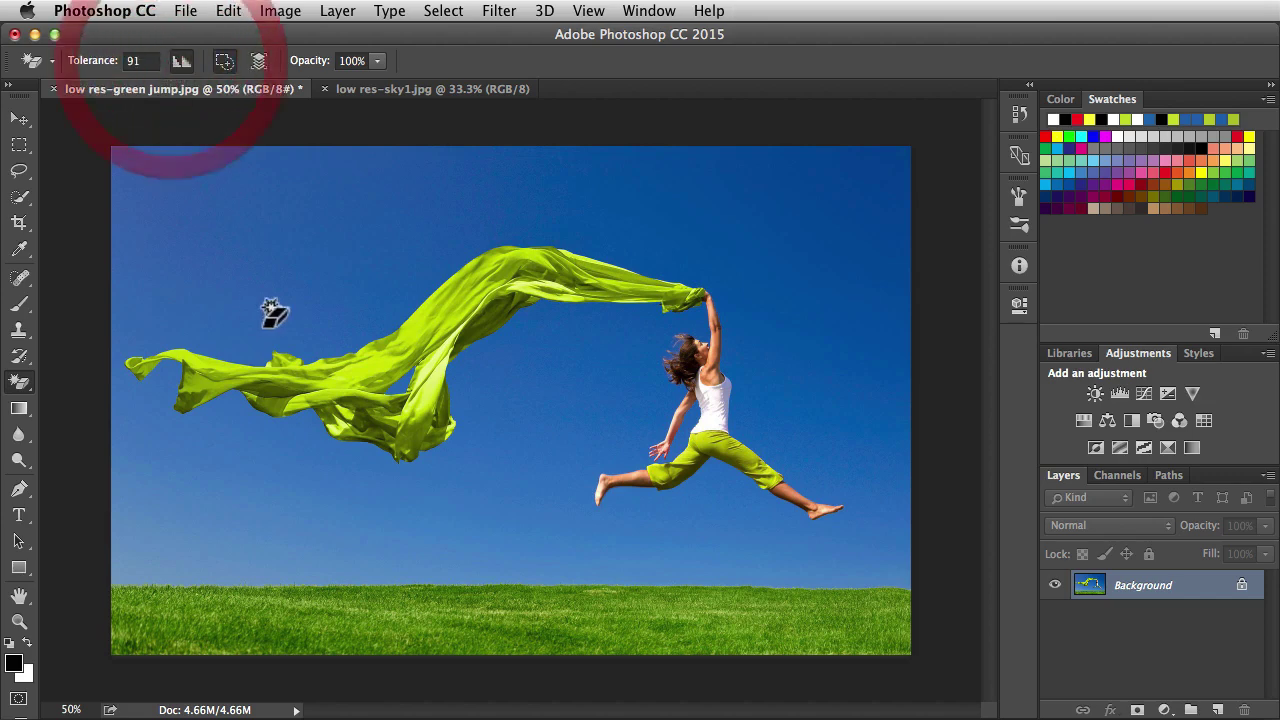
left_click(291, 233)
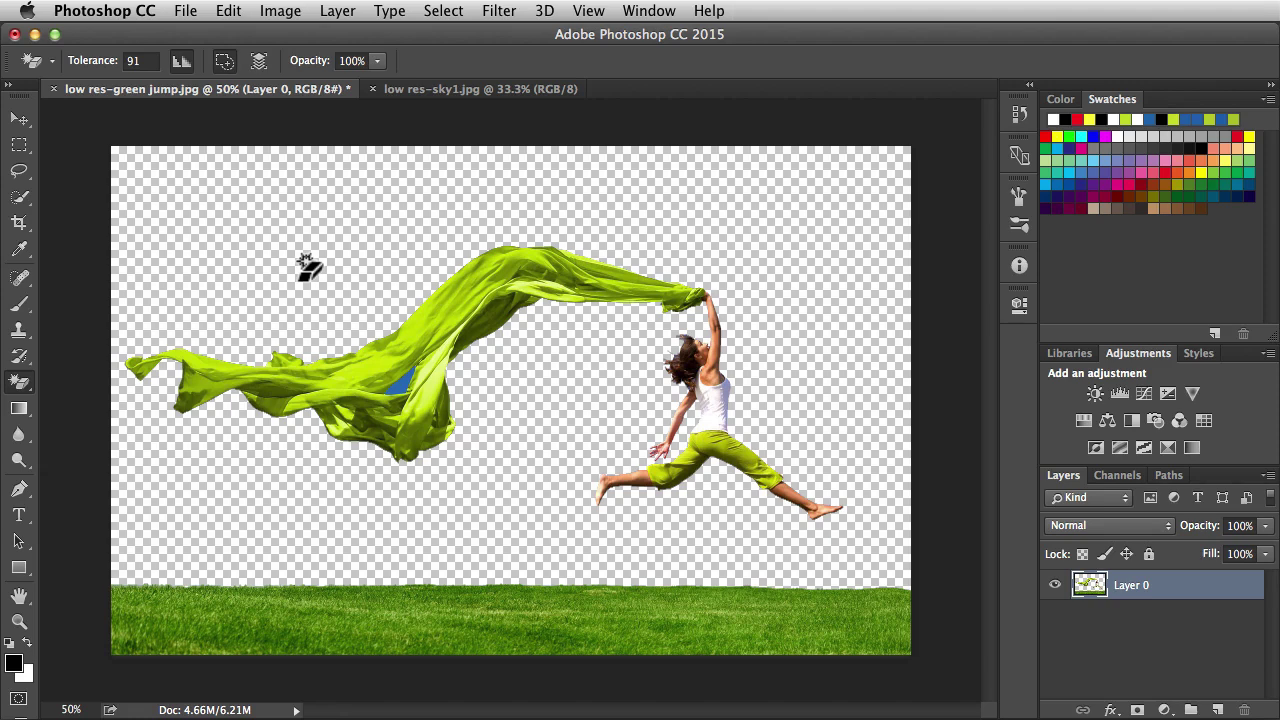
key("super+z")
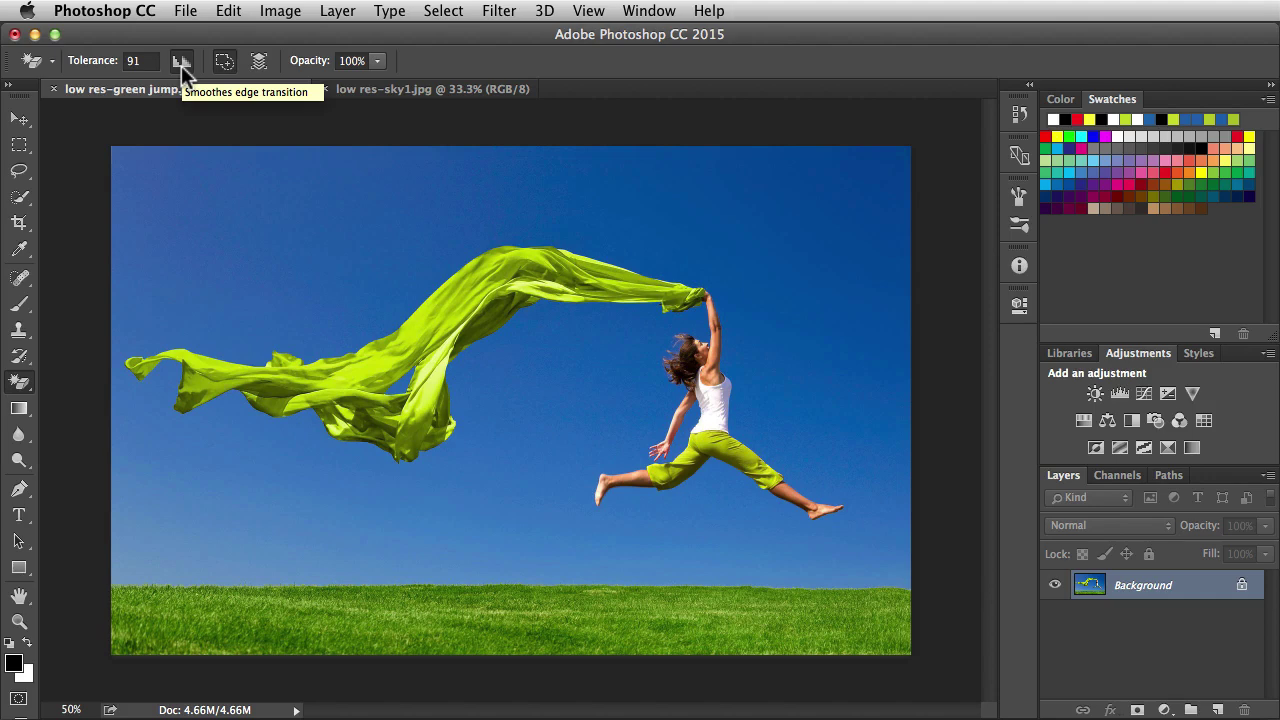
left_click(300, 250)
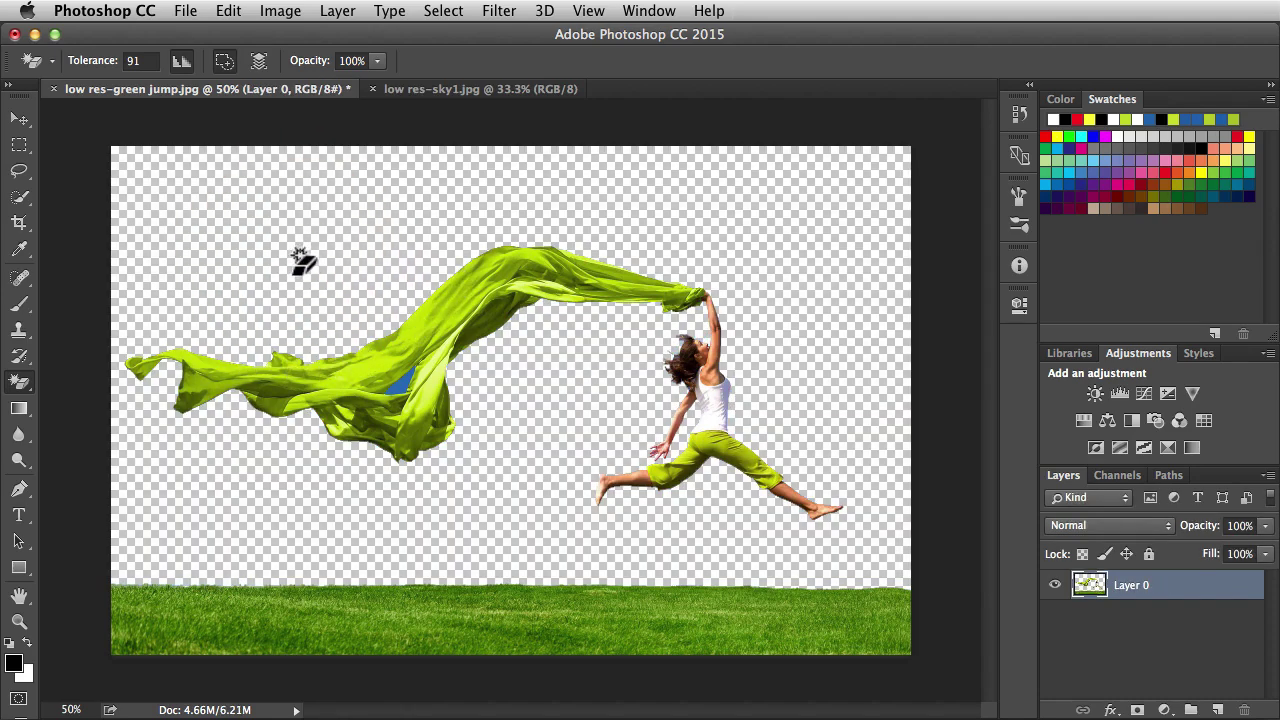
key("super")
key("super+z")
left_click(181, 63)
left_click(285, 242)
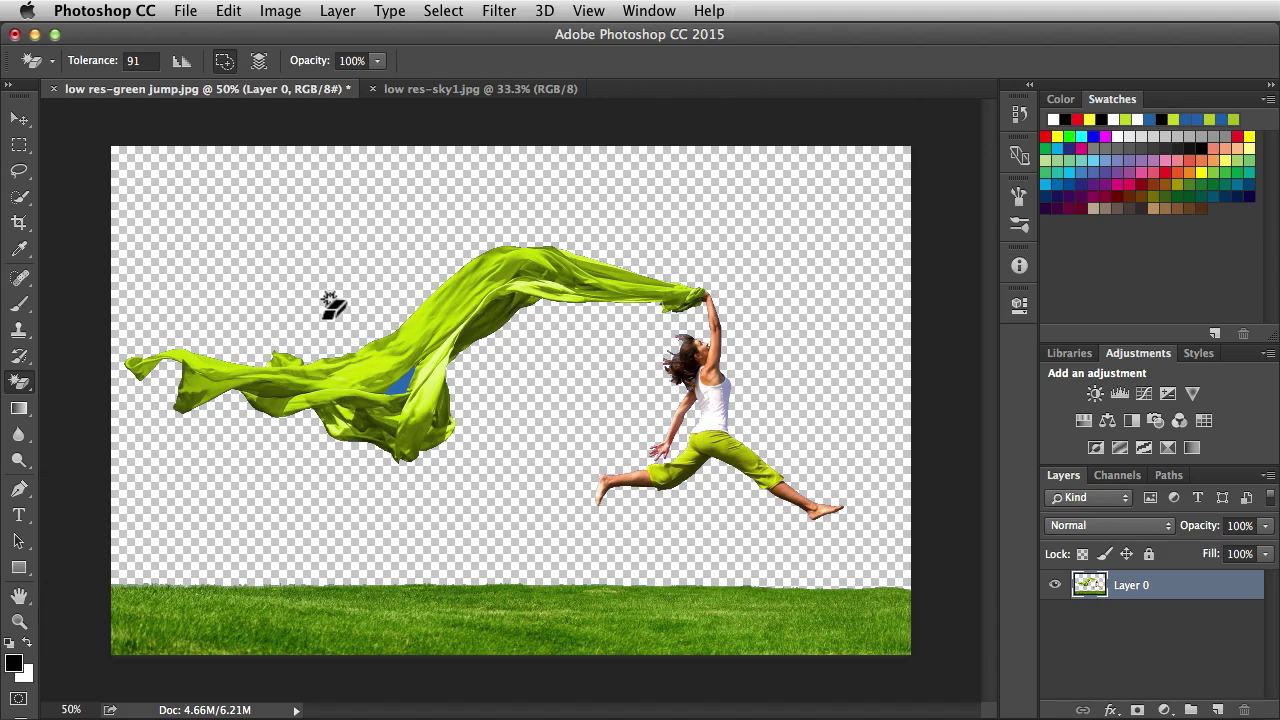
key("super+z")
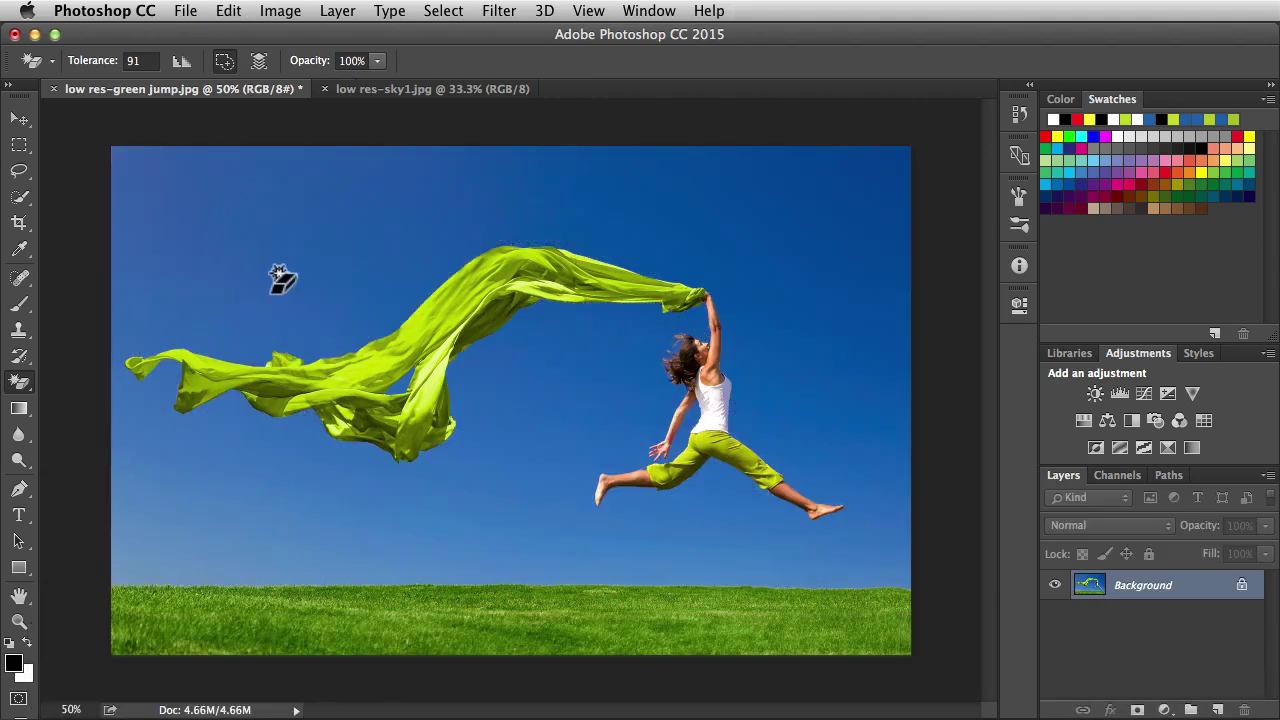
With Anti-alias and Contiguous on, erase the sky, then zoom in on the scarf's blue patch
left_click(181, 61)
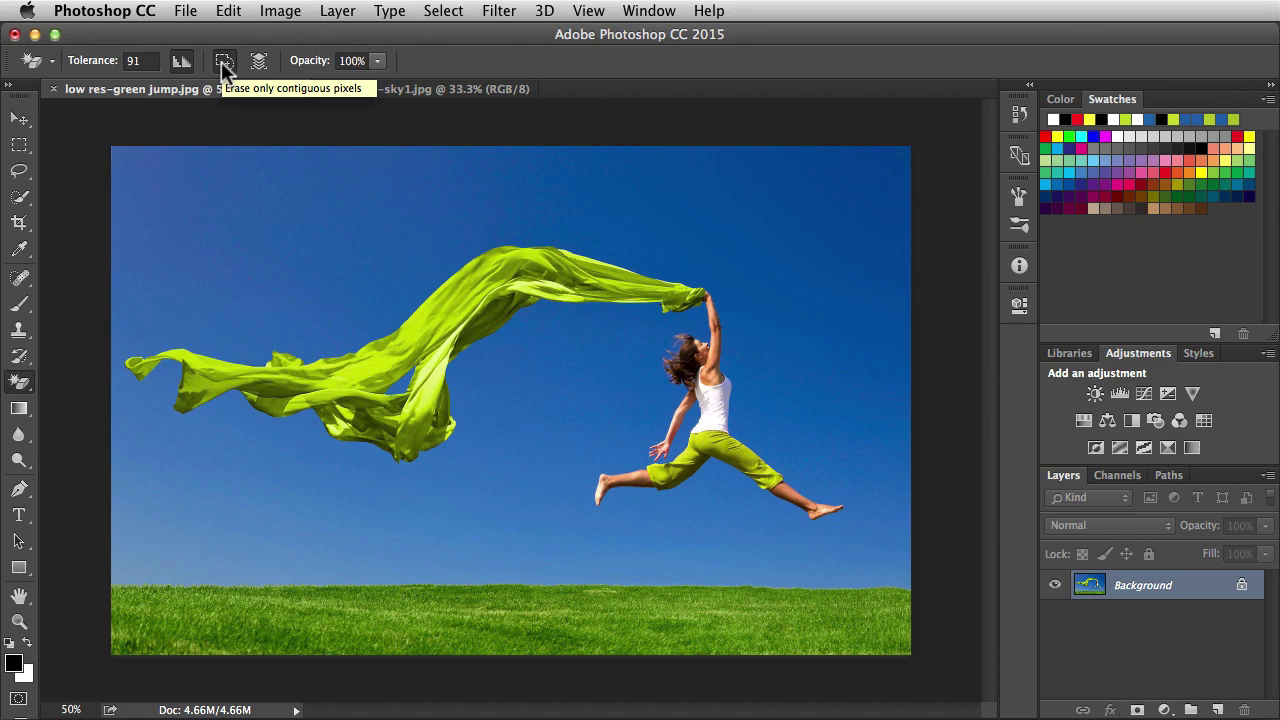
left_click(222, 61)
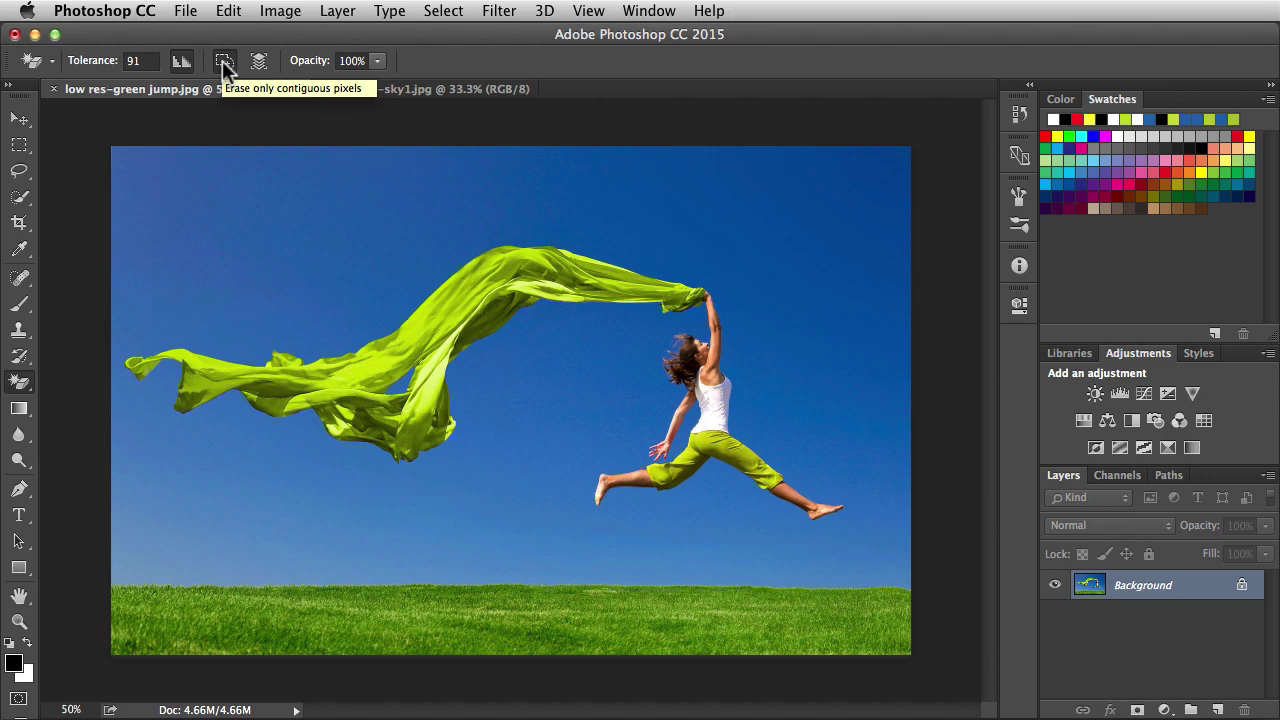
left_click(305, 218)
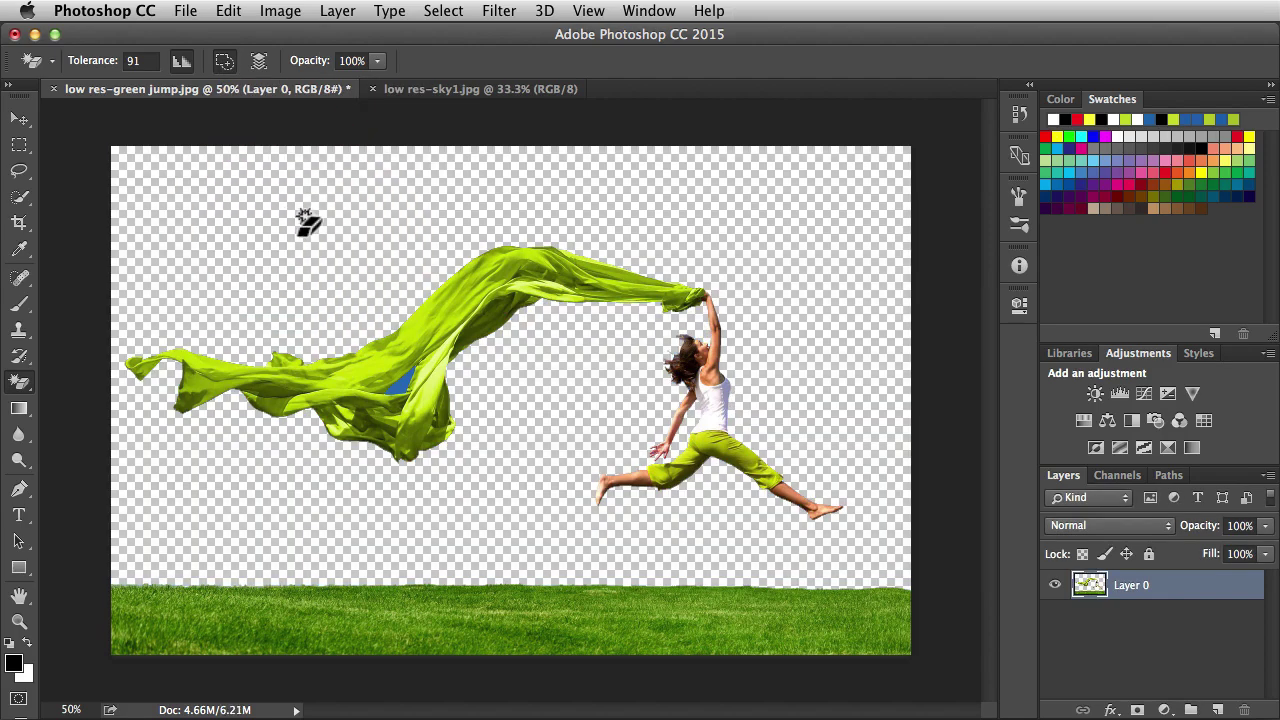
key("super+space")
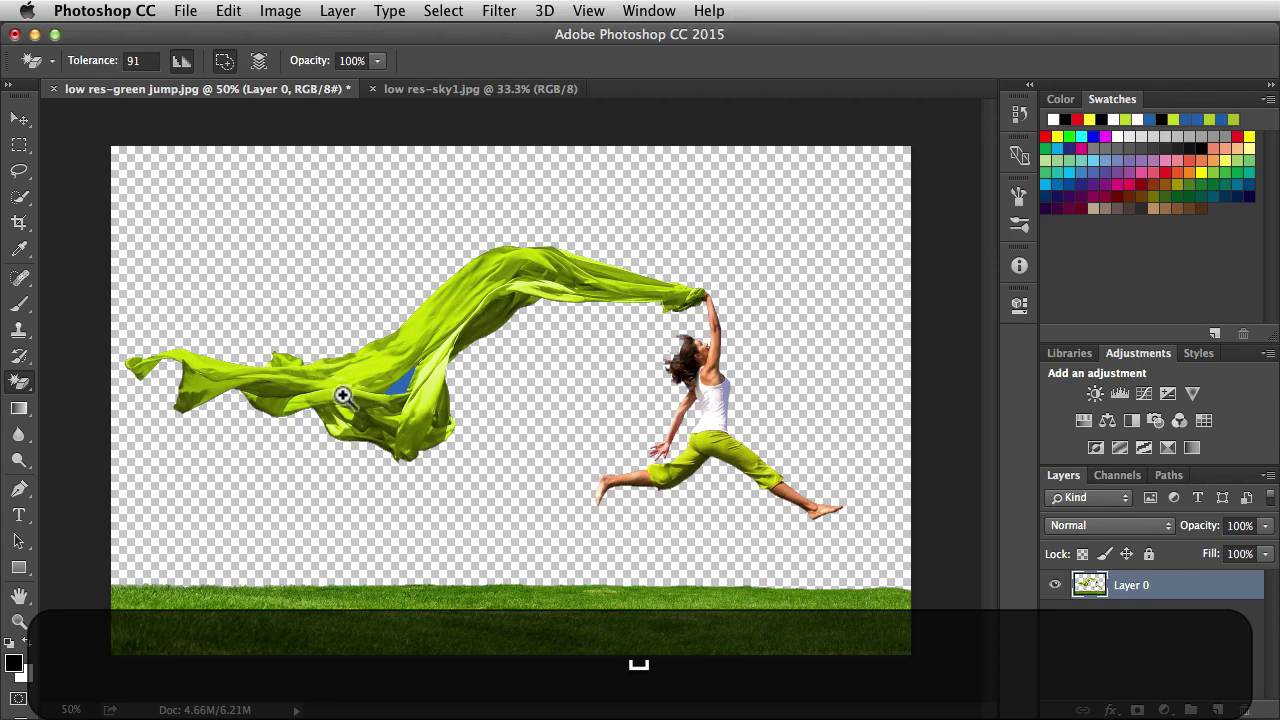
left_click_drag(395, 405, 443, 366)
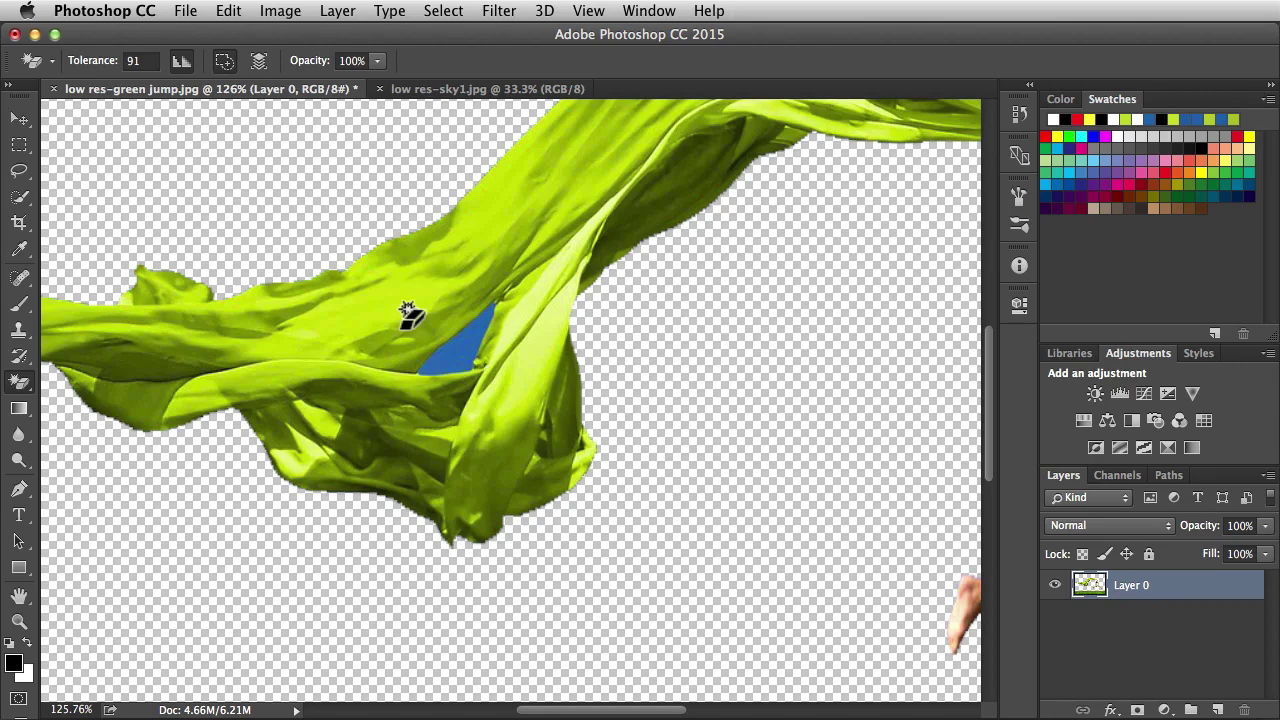
Undo the erase, turn off Contiguous, and erase every blue area at once
key("super+0")
key("super+minus")
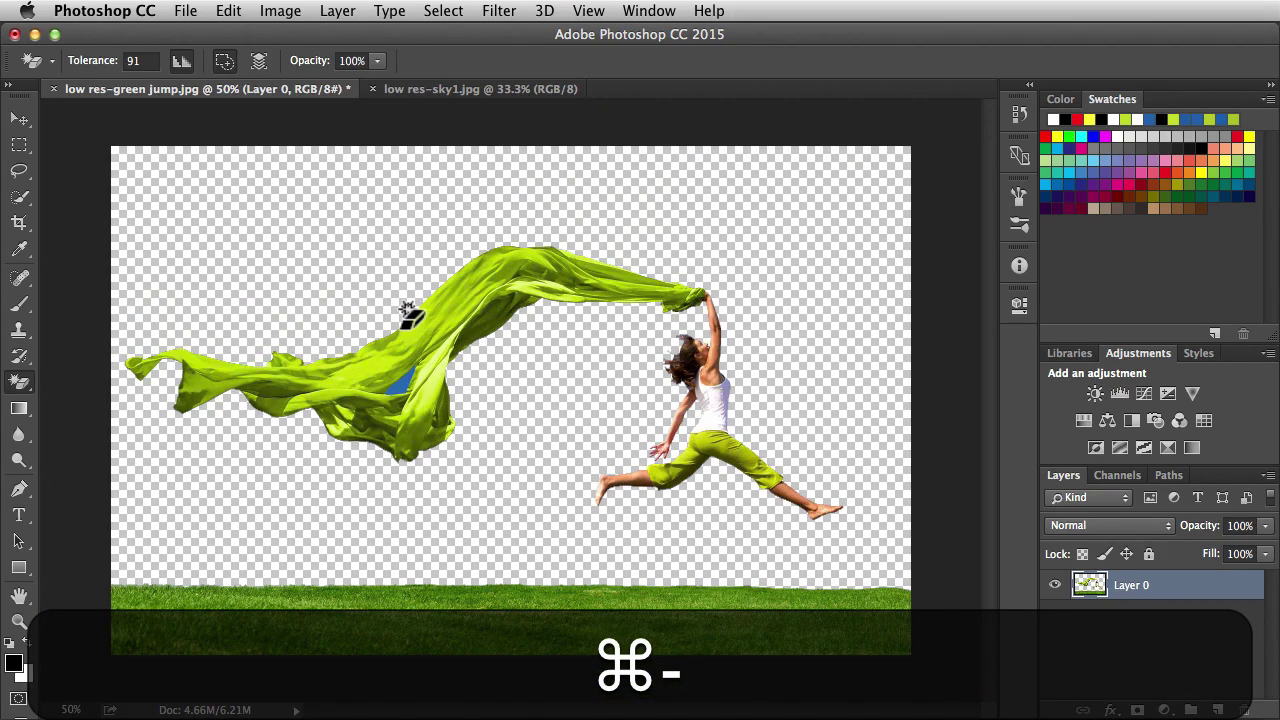
key("super+z")
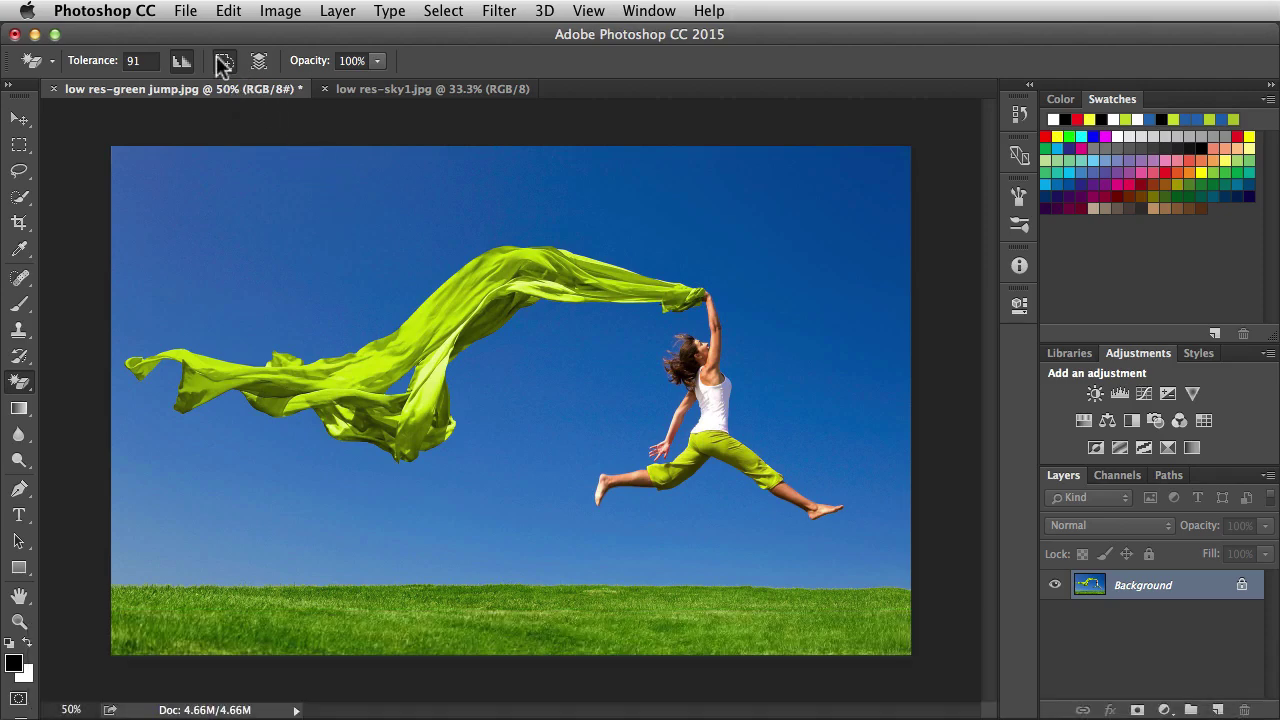
left_click(223, 62)
left_click(294, 236)
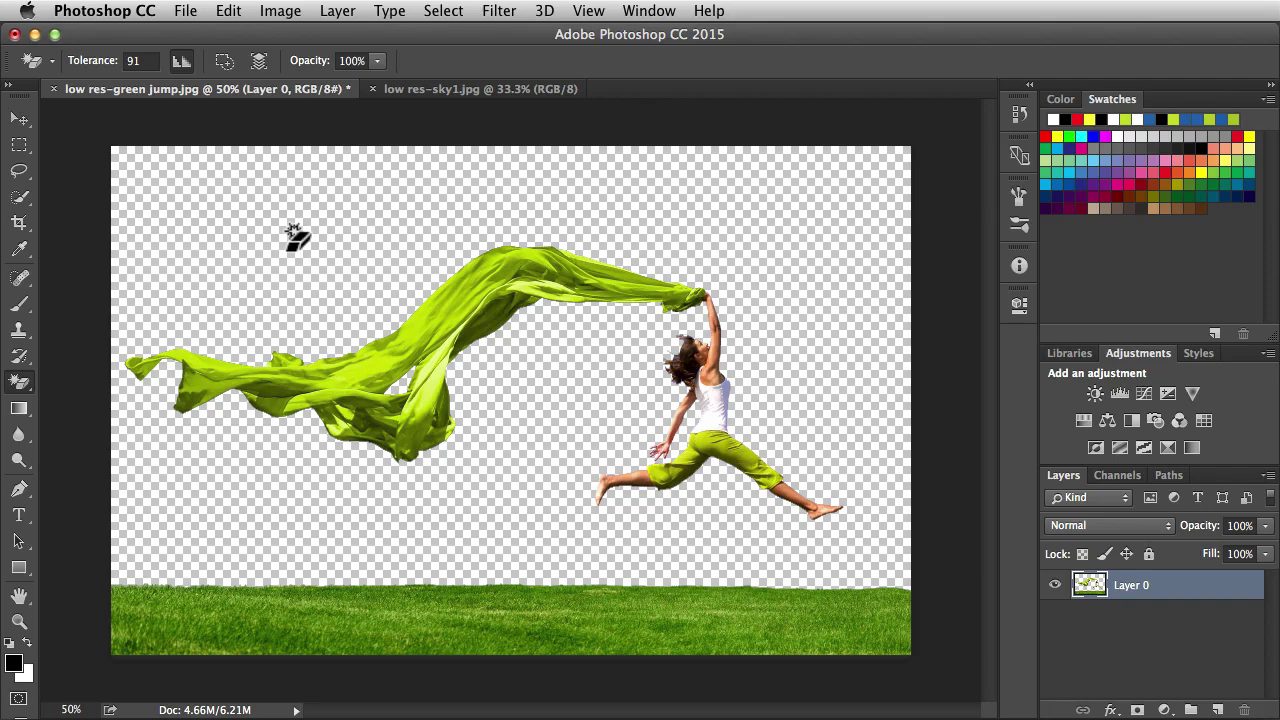
Zoom in to inspect the scarf, return to 50% view, and undo the erase
left_click(380, 420, "super")
left_click(422, 387, "super")
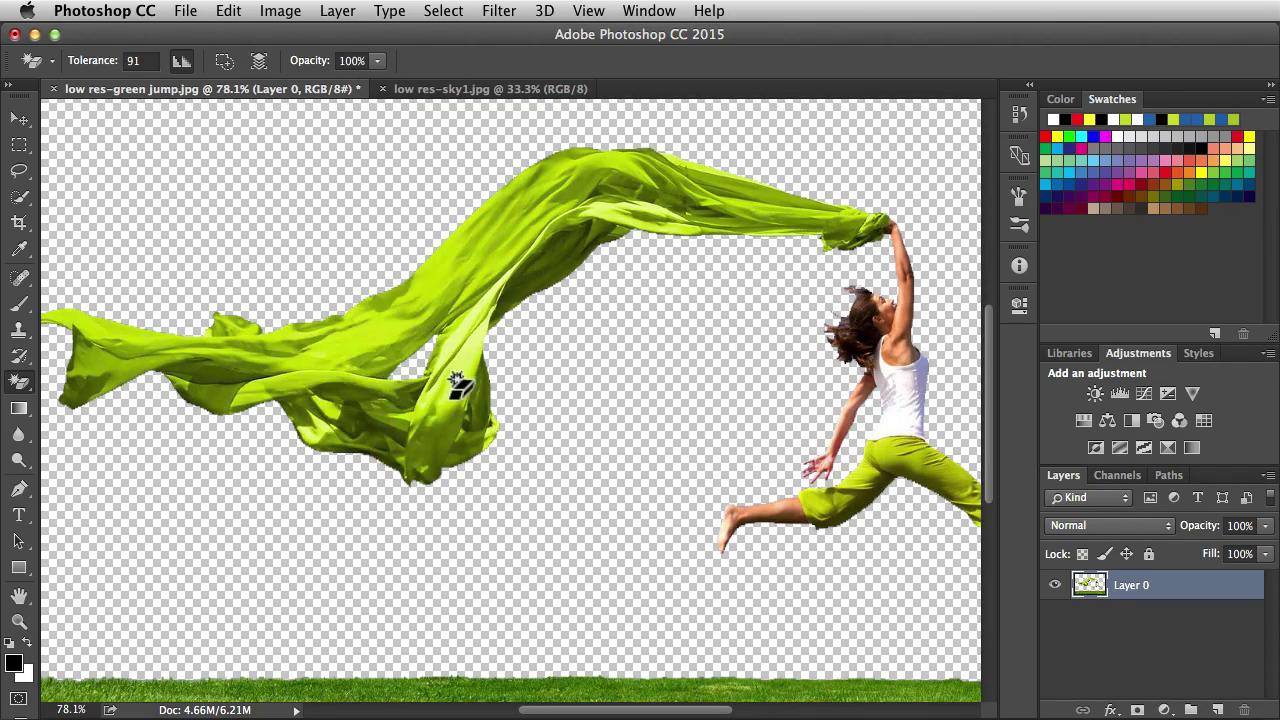
left_click_drag(660, 380, 486, 388)
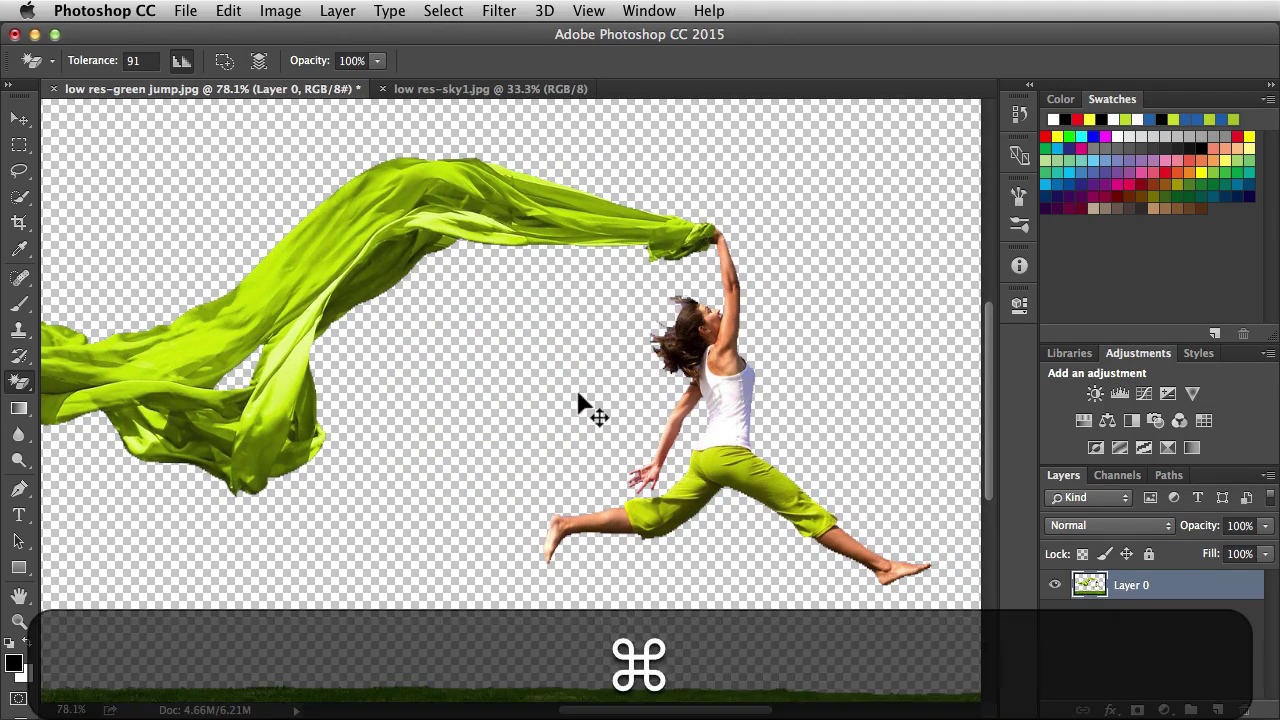
key("super+0")
key("super+minus")
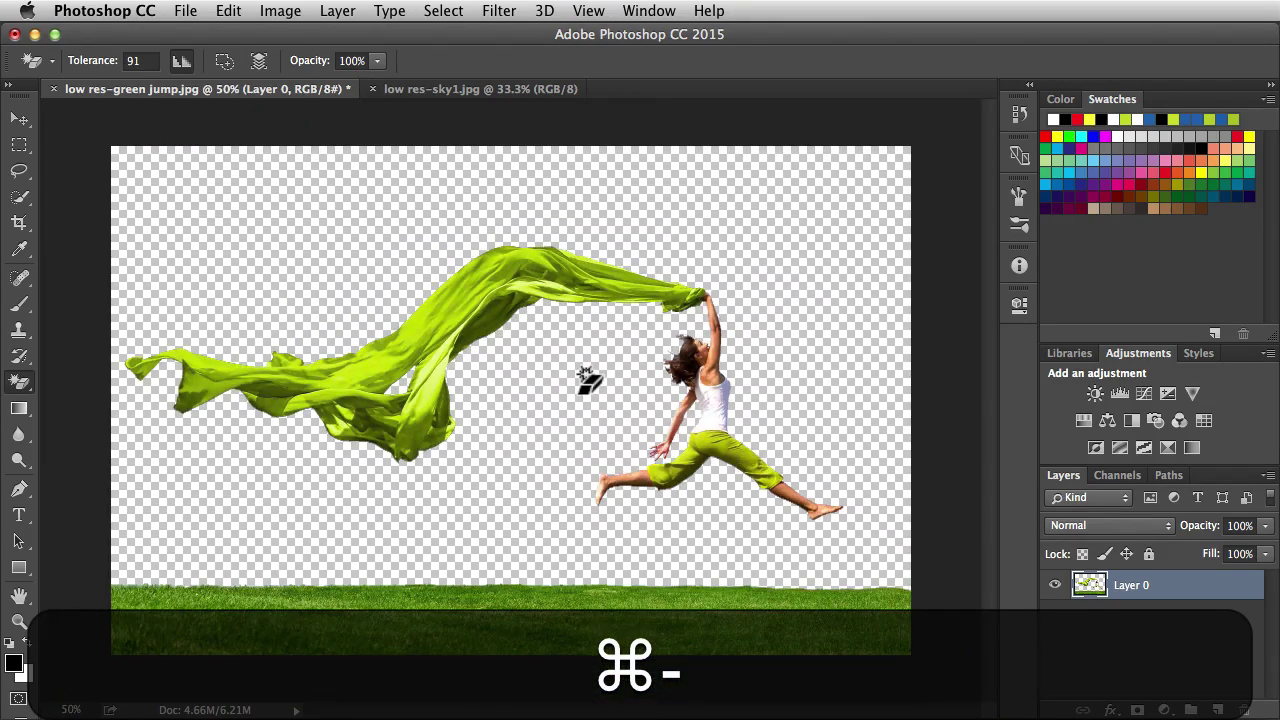
key("super+z")
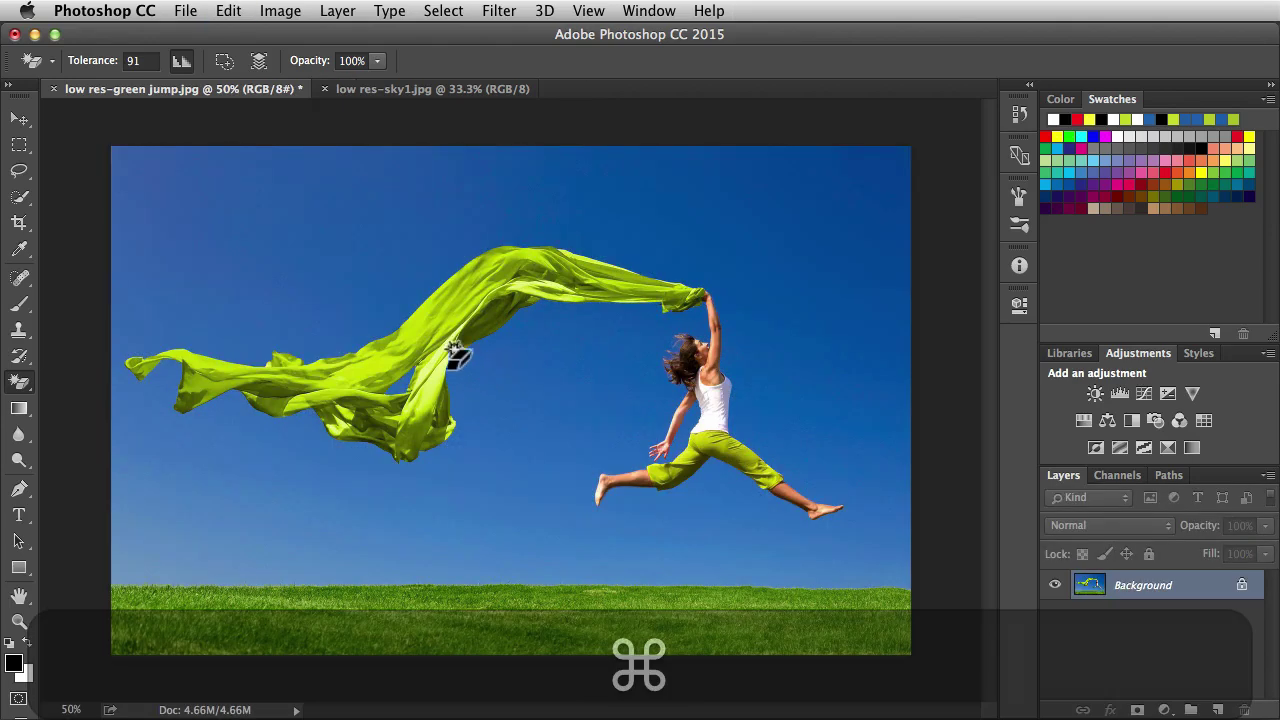
left_click(258, 62)
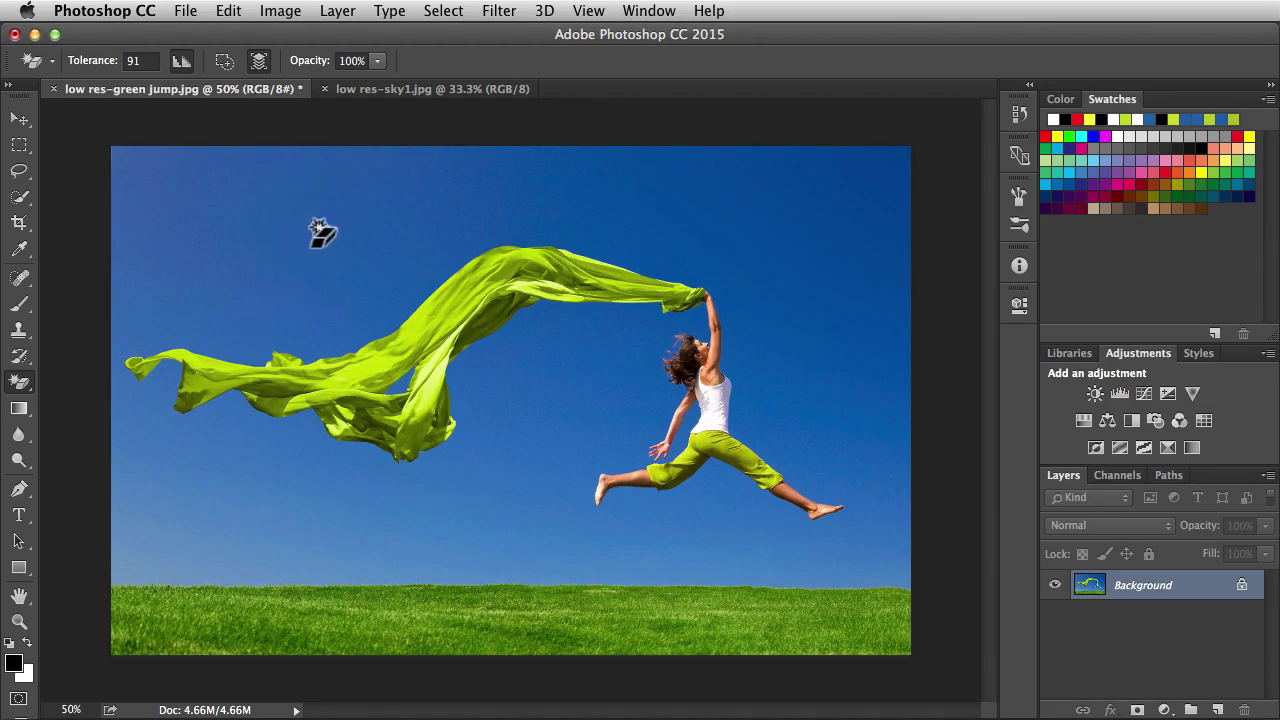
left_click(258, 62)
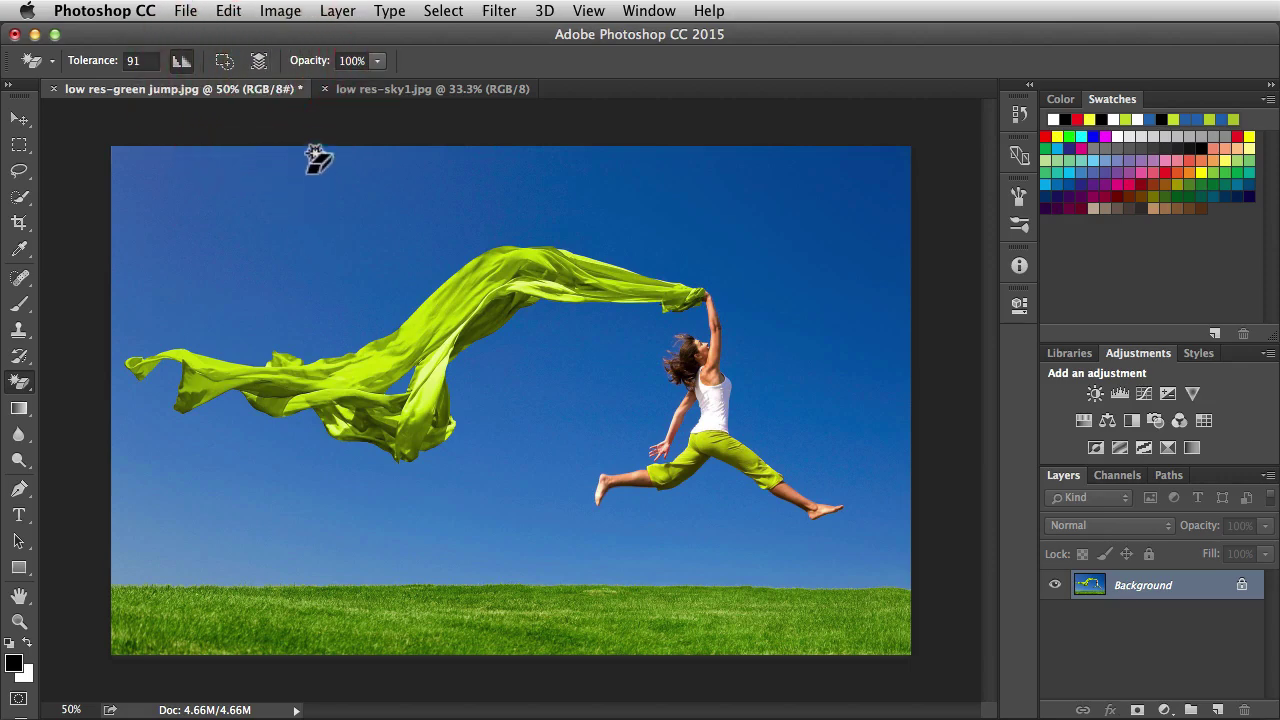
Test-erase the sky at full and then 18% Opacity, undoing both erases
left_click(308, 242)
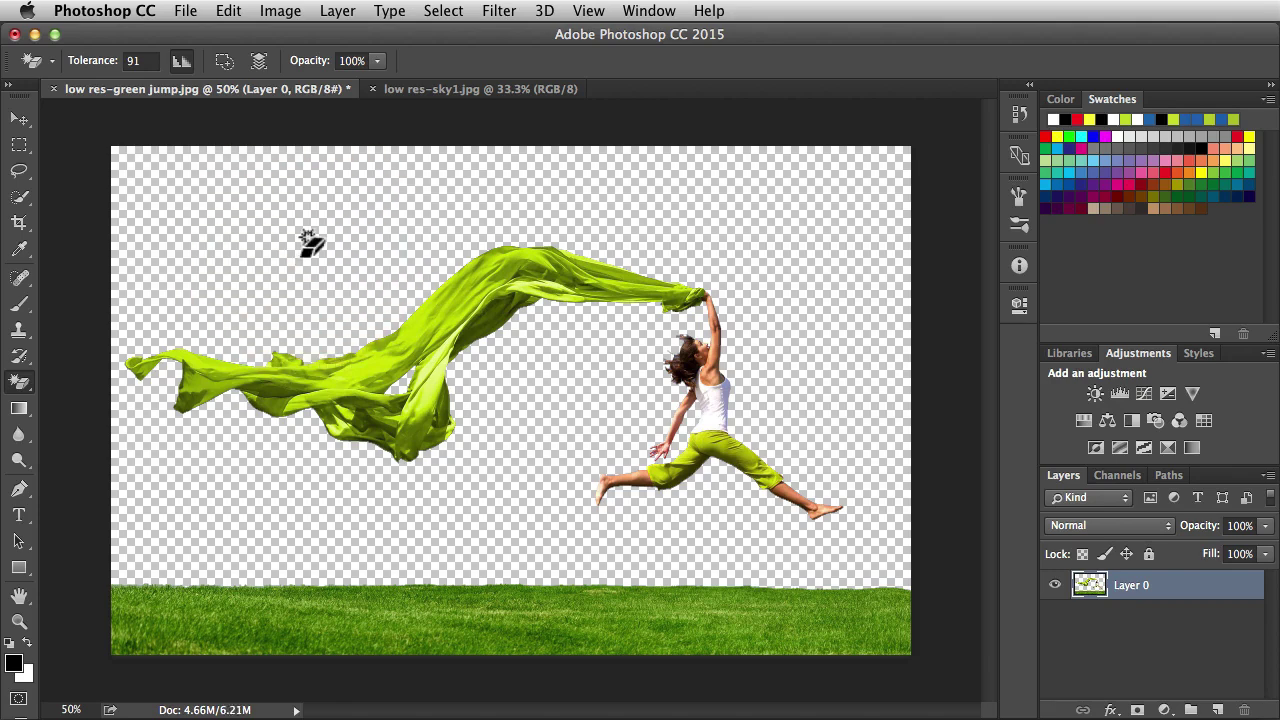
key("super+z")
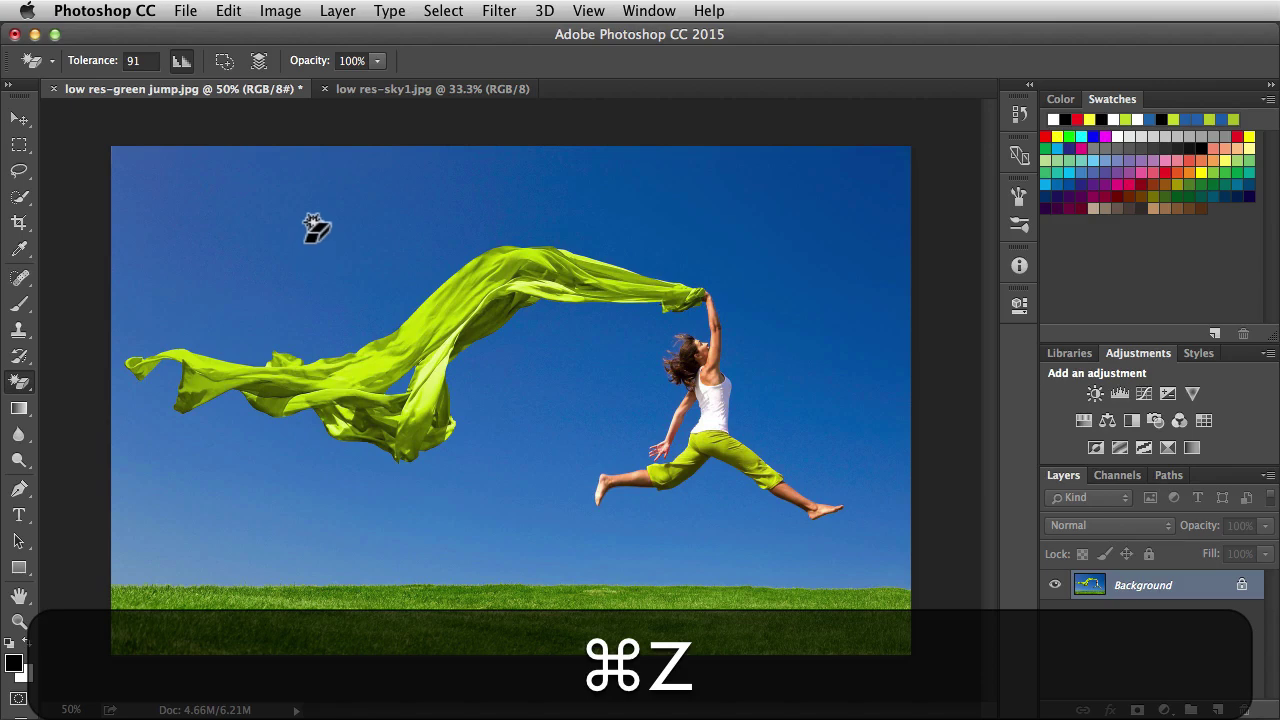
left_click_drag(310, 68, 228, 68)
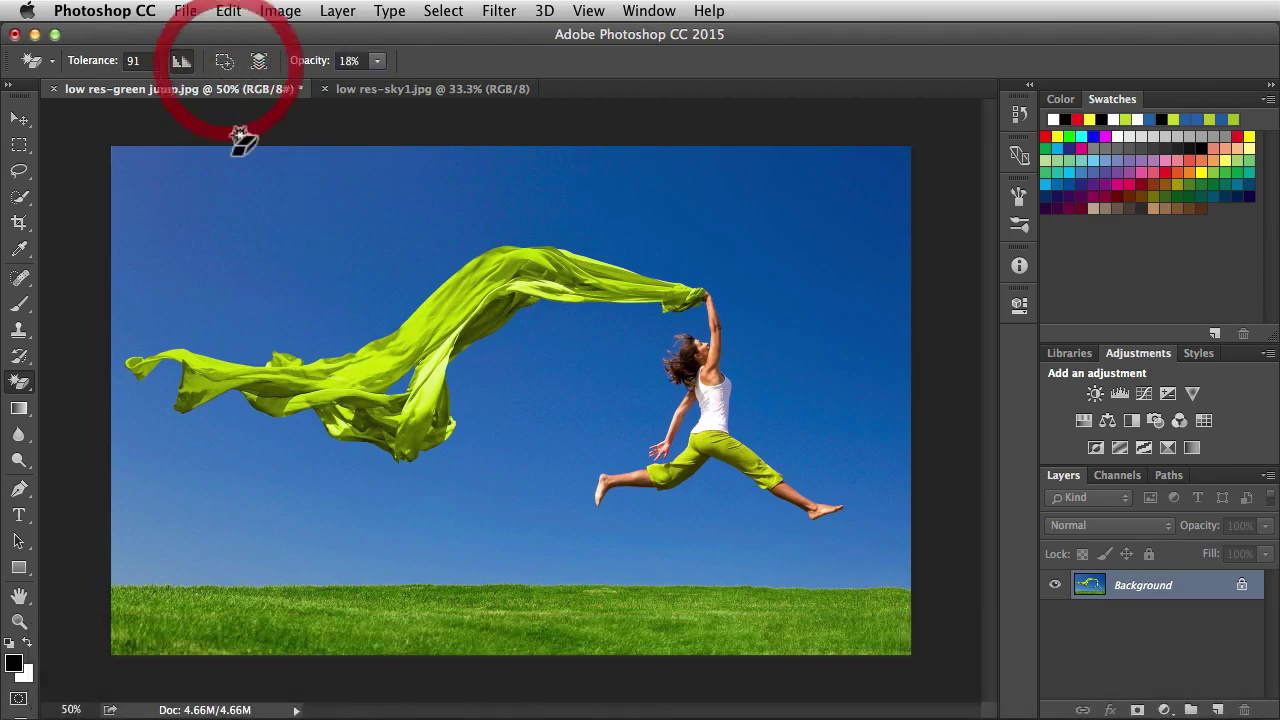
left_click(289, 268)
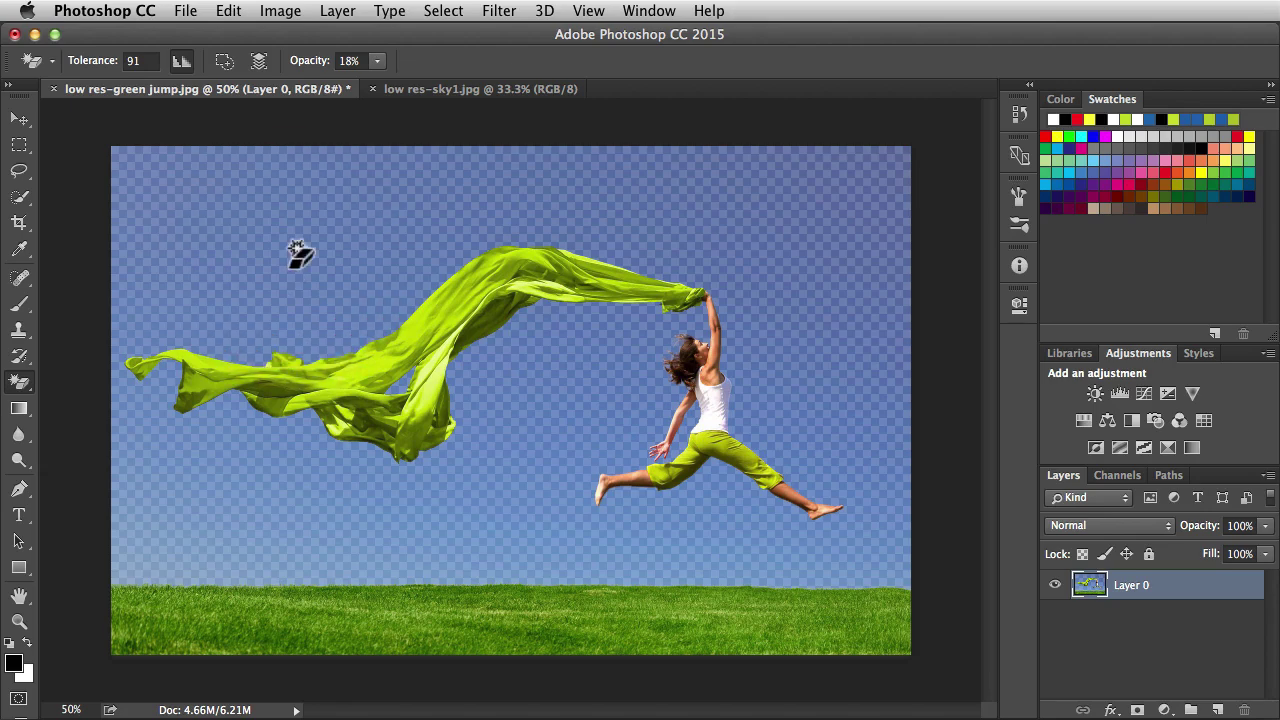
key("super+z")
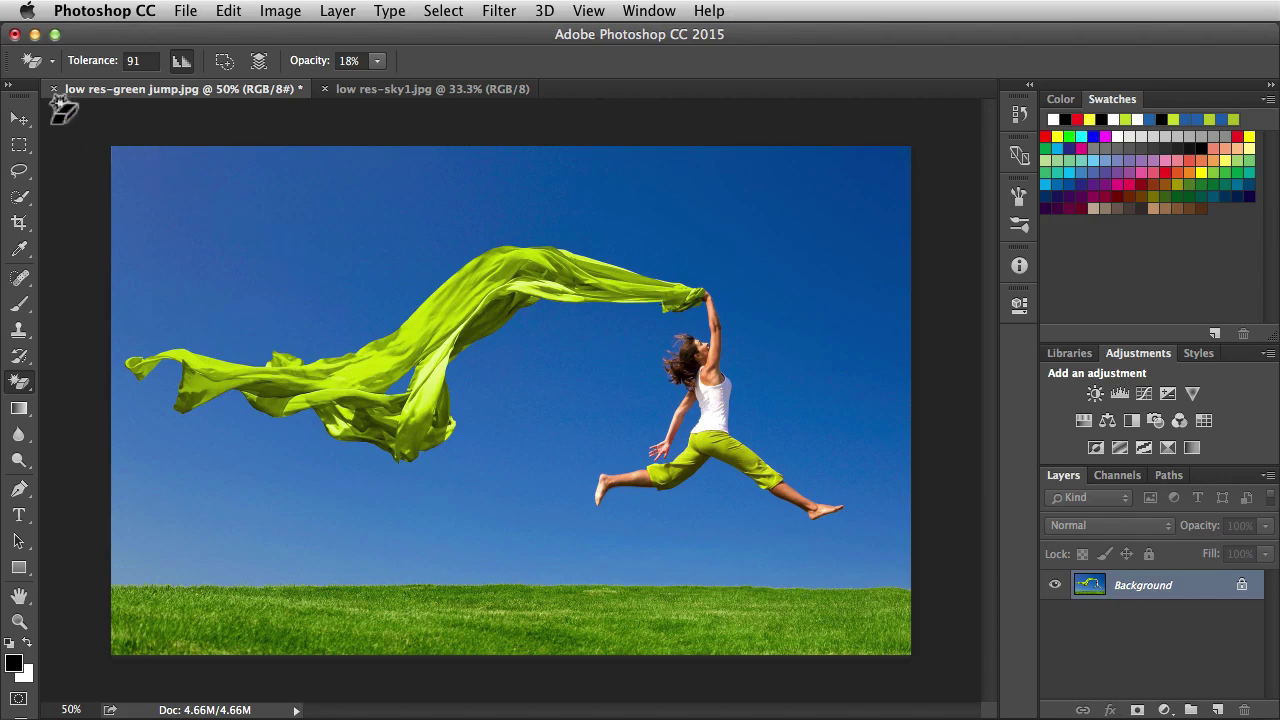
Reset the Magic Eraser tool, then set Tolerance to 90 and turn off Contiguous
right_click(28, 63)
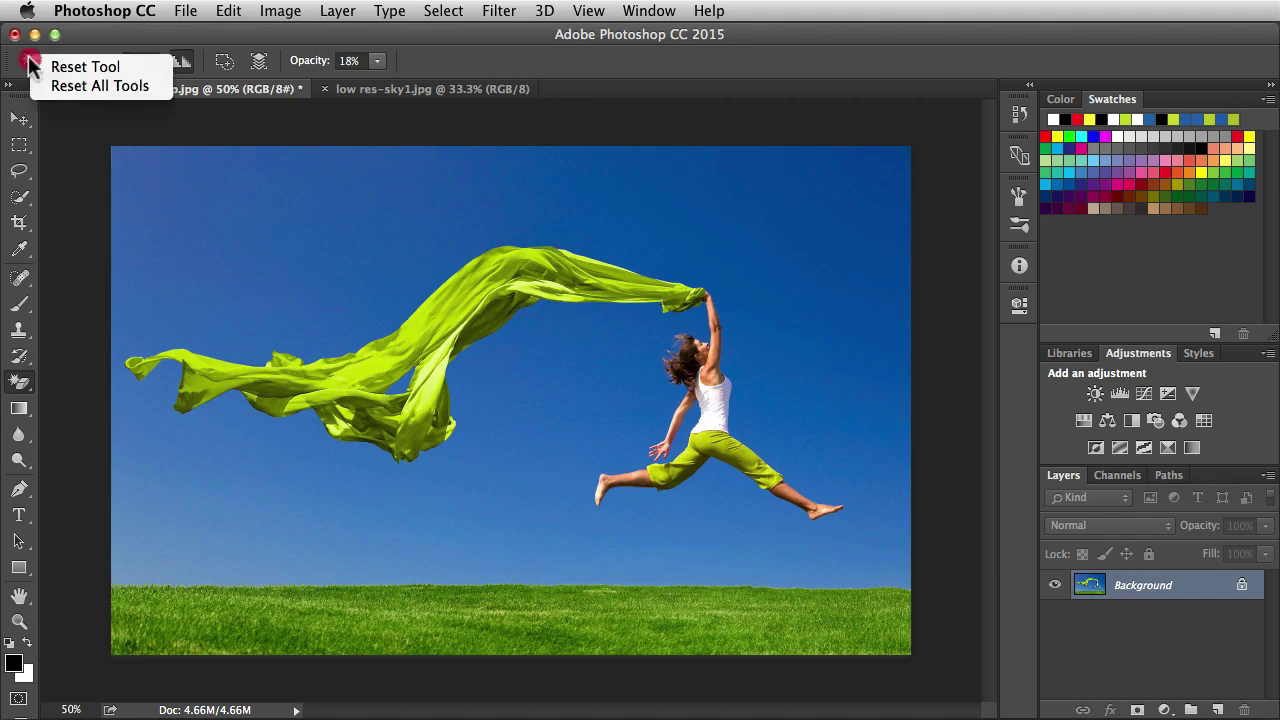
left_click(97, 66)
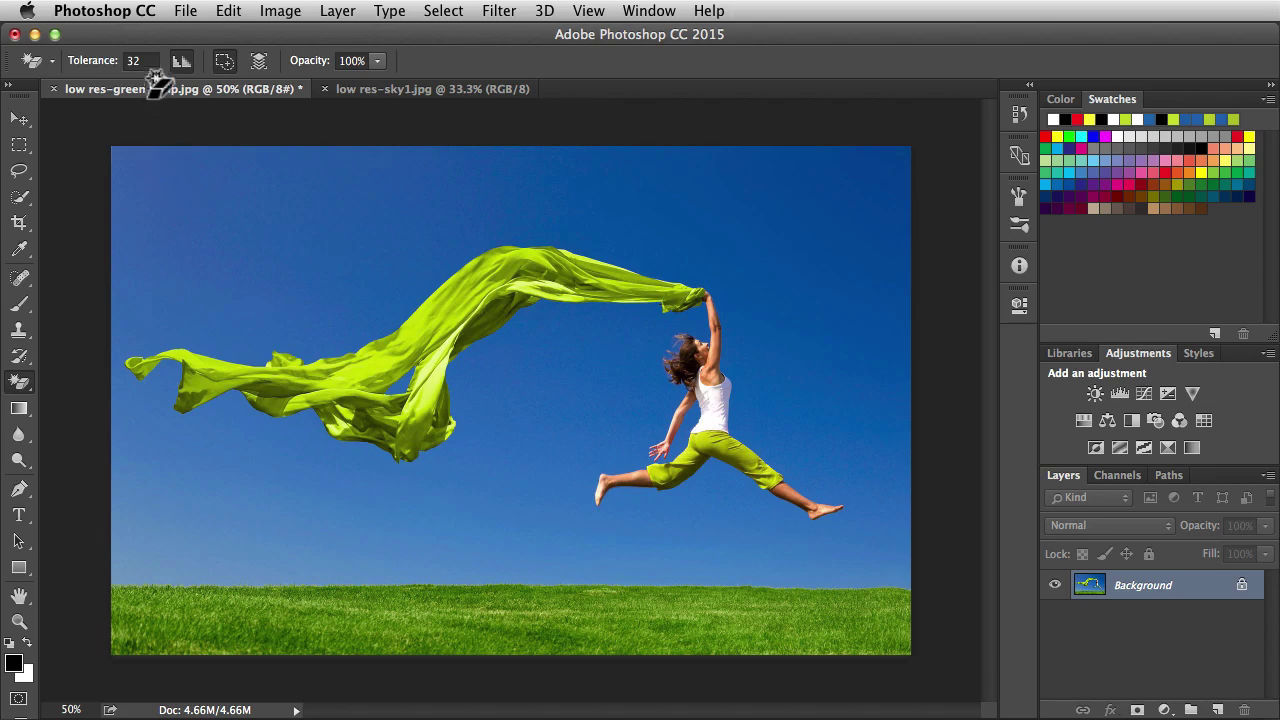
left_click(134, 61)
type("90")
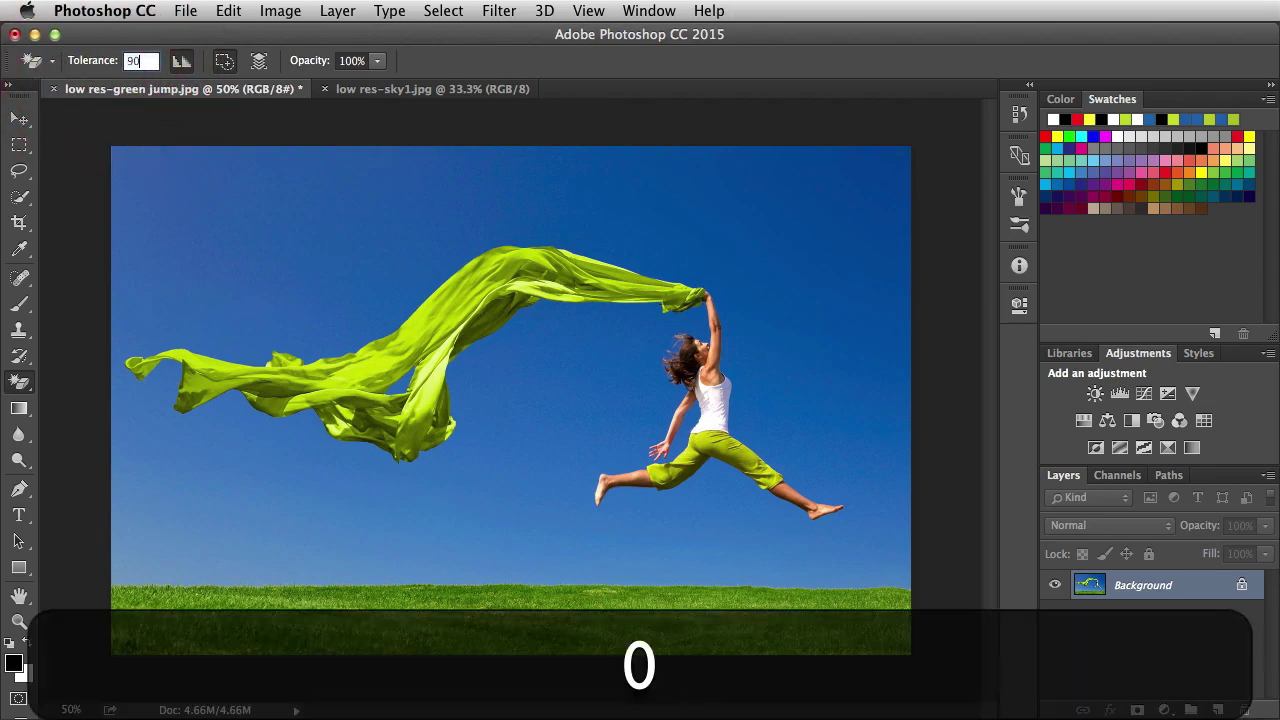
key("Tab")
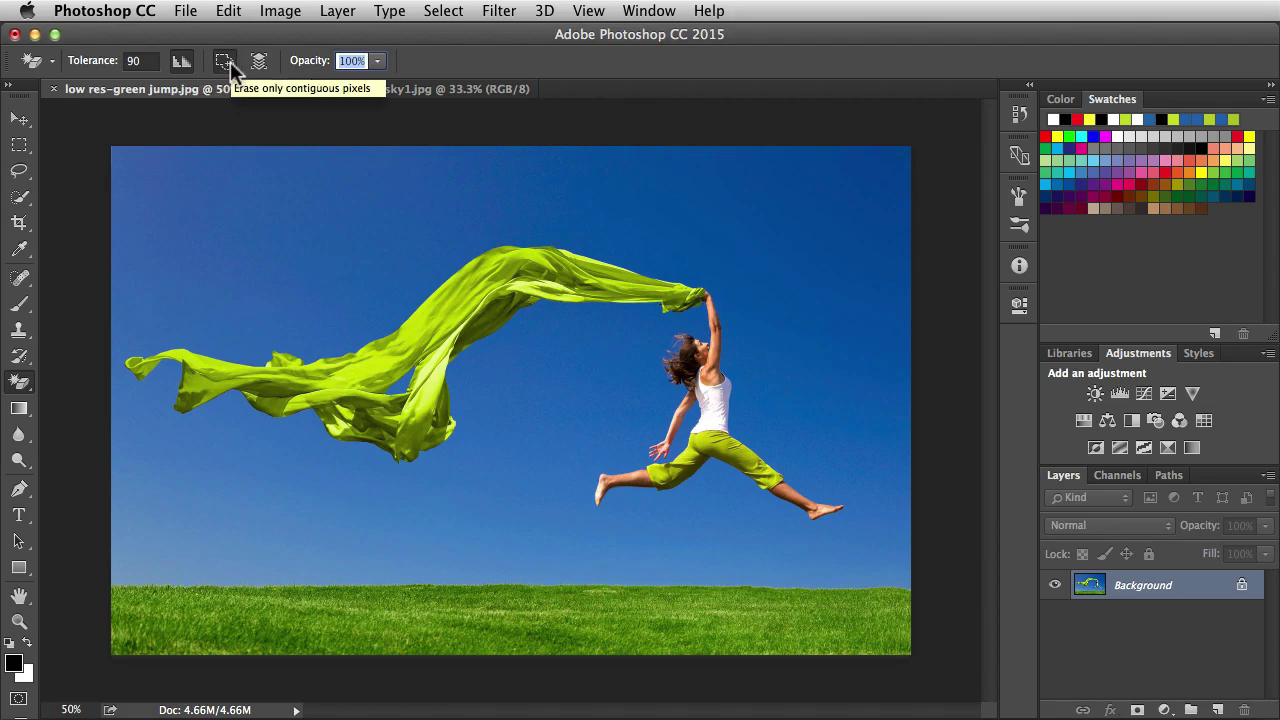
left_click(228, 61)
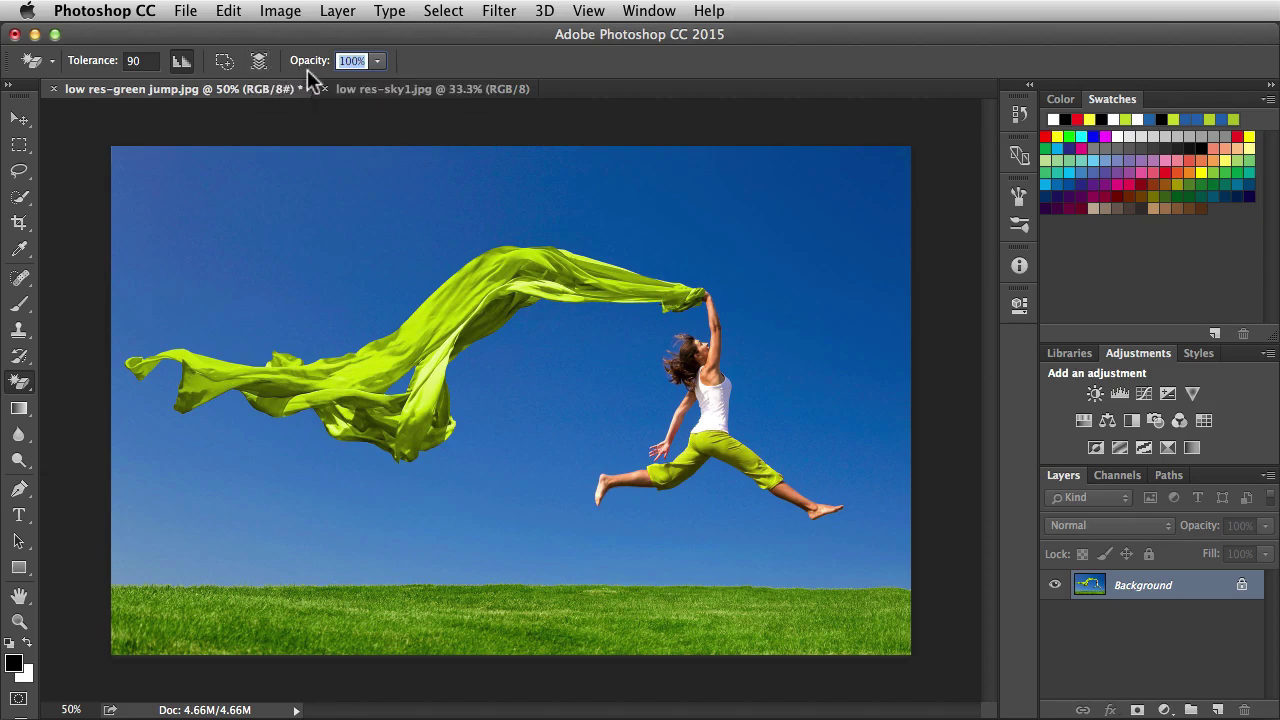
Erase all the blue sky, including the patch inside the scarf, to transparency
left_click(297, 251)
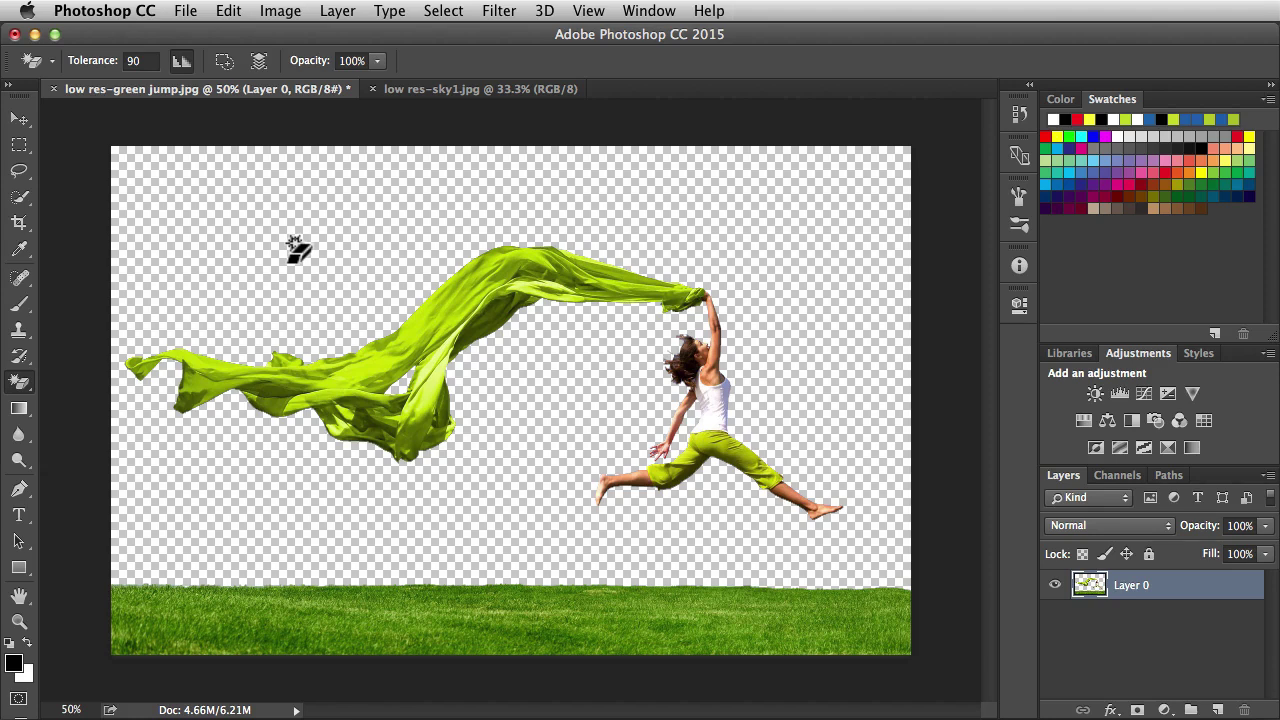
Duplicate the low res-sky1.jpg layer into low res-green jump.jpg and return to that document
left_click(432, 91)
left_click(335, 12)
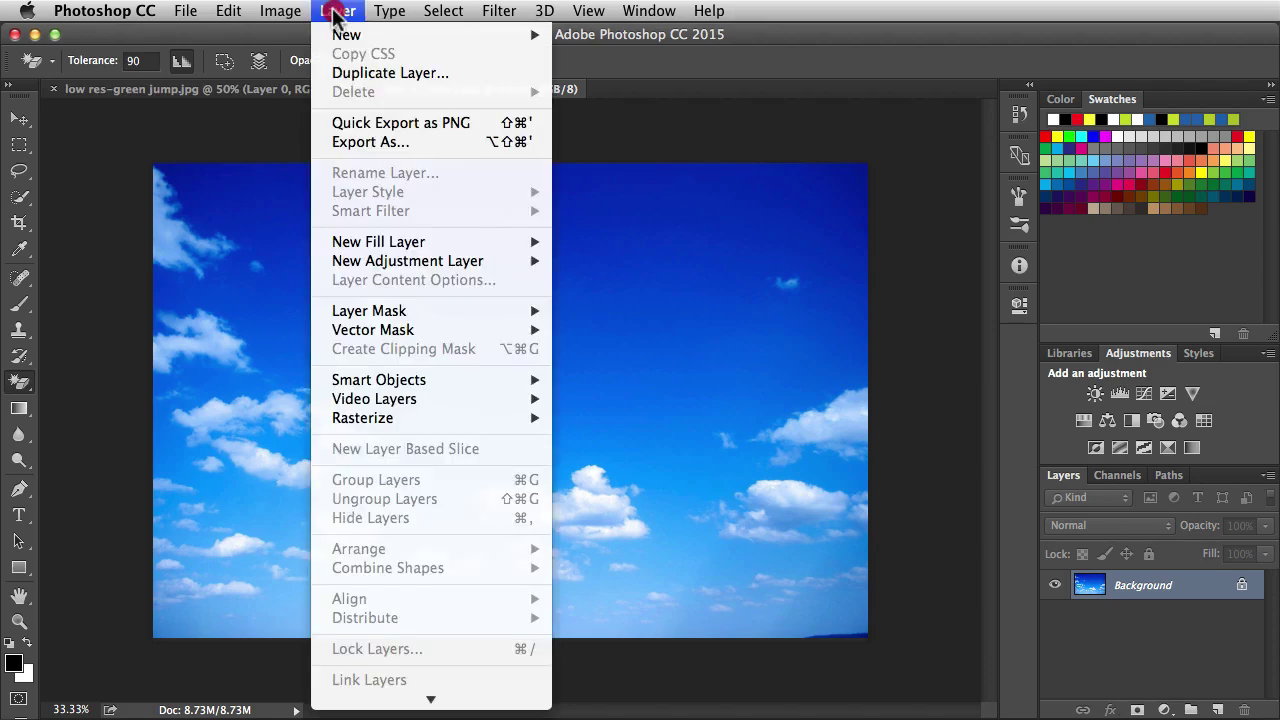
left_click(467, 72)
left_click(621, 357)
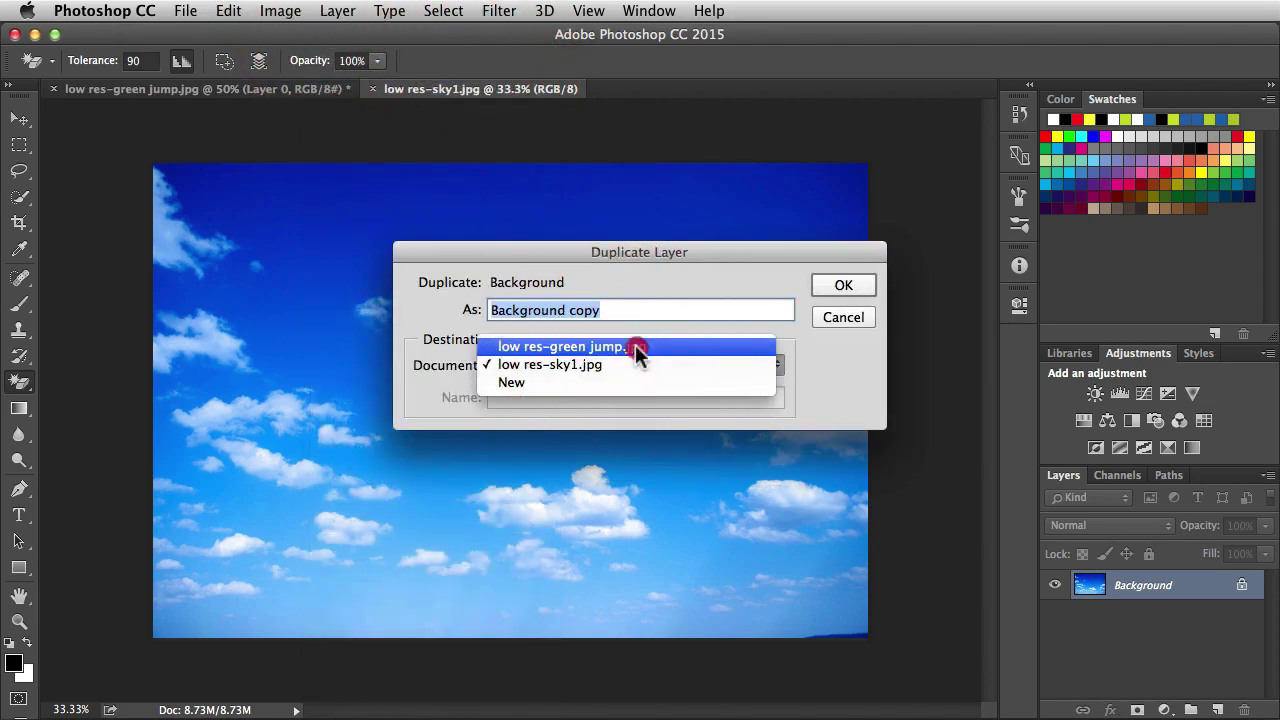
left_click(635, 345)
left_click(840, 285)
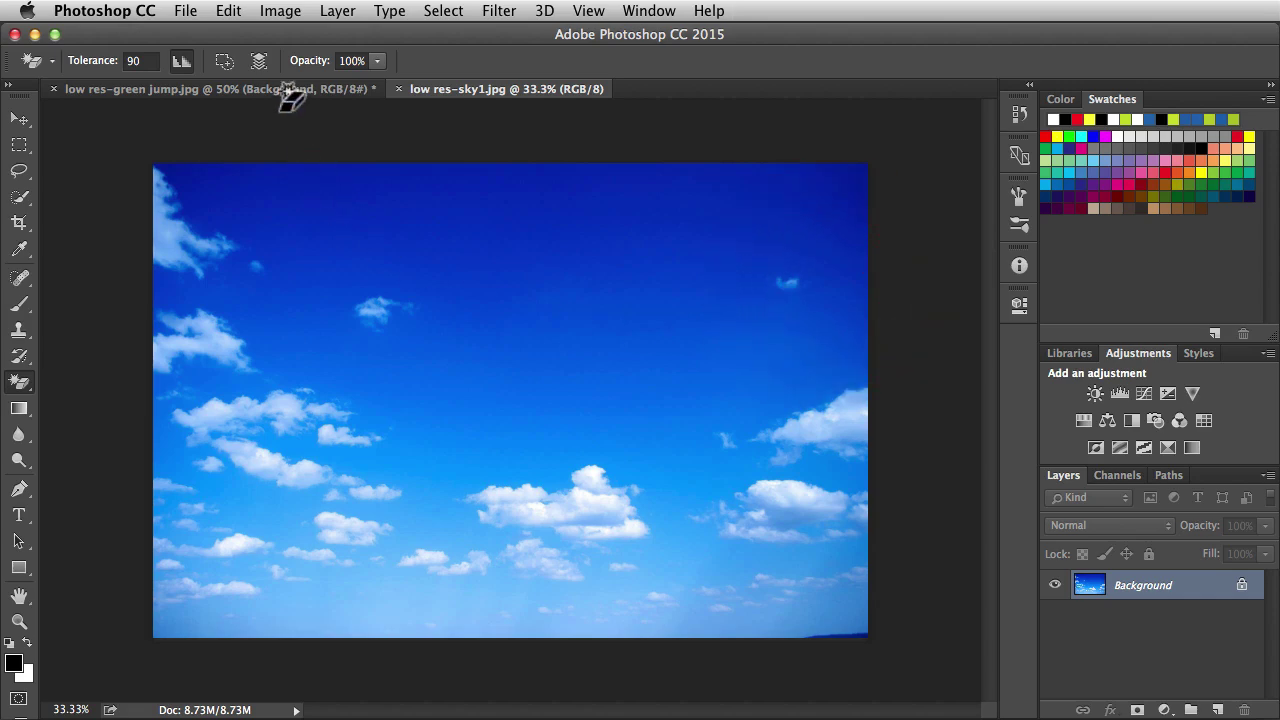
left_click(270, 89)
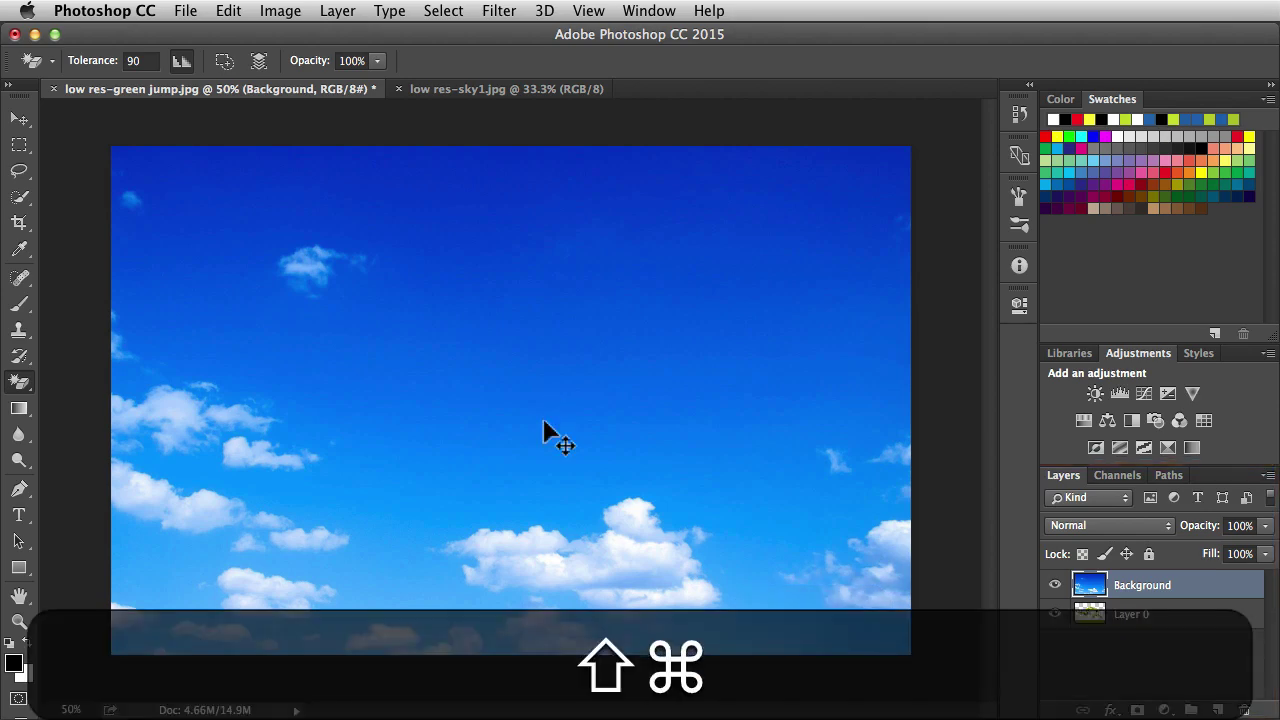
Send the cloudy sky layer to the bottom, beneath Layer 0, with Shift+Cmd+[
key("super+shift+bracketleft")
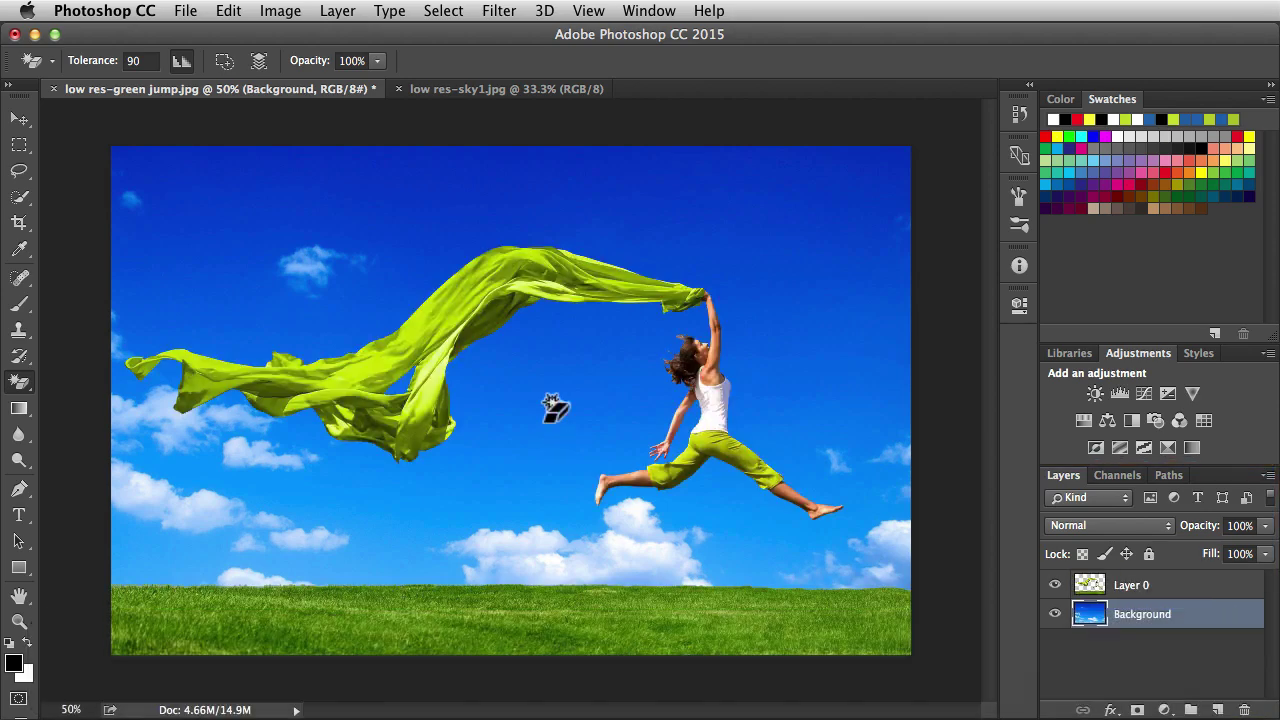